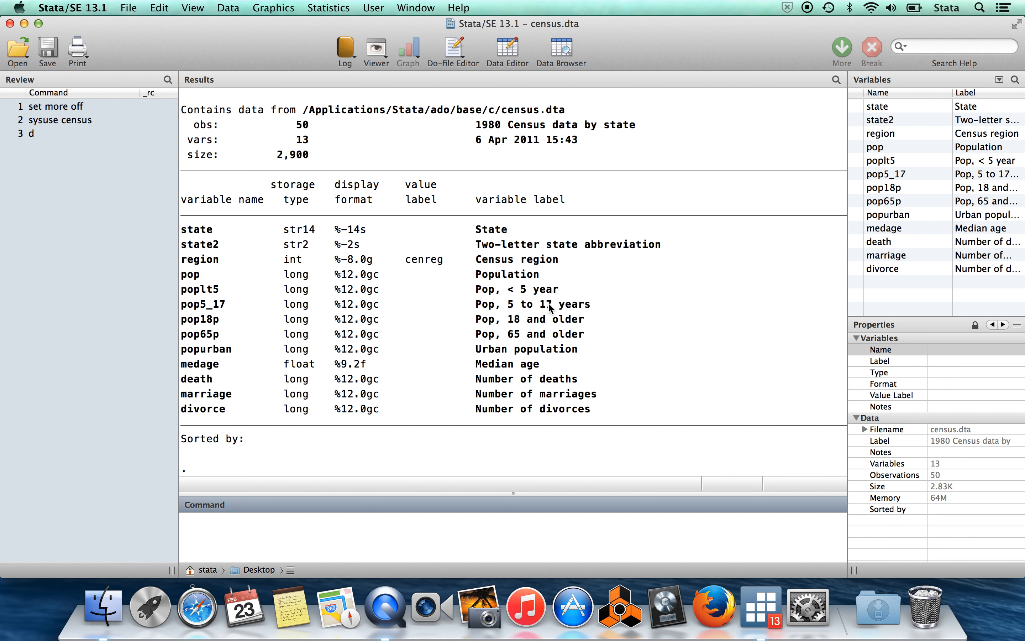
# Browse the census dataset and move along Alaska's row to the marriage column.
pyautogui.write('browse')
pyautogui.press('Return')
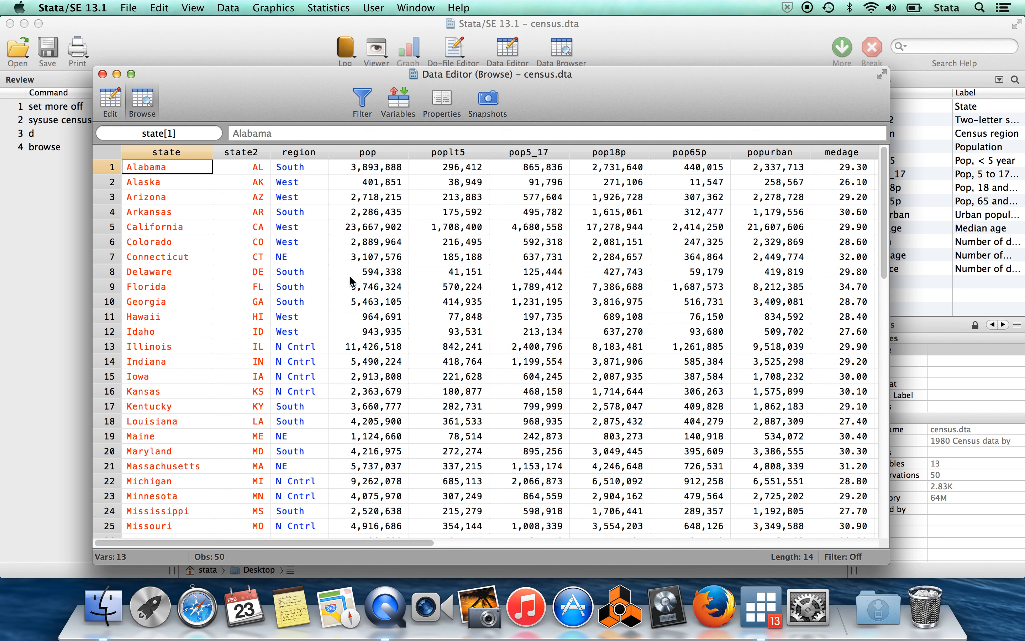
pyautogui.press('Down')
pyautogui.press('Right')
pyautogui.press('Right')
pyautogui.press('Right')
pyautogui.press('Right')
pyautogui.press('Right')
pyautogui.press('Right')
pyautogui.press('Right')
pyautogui.press('Right')
pyautogui.press('Right')
pyautogui.press('Right')
pyautogui.press('Right')
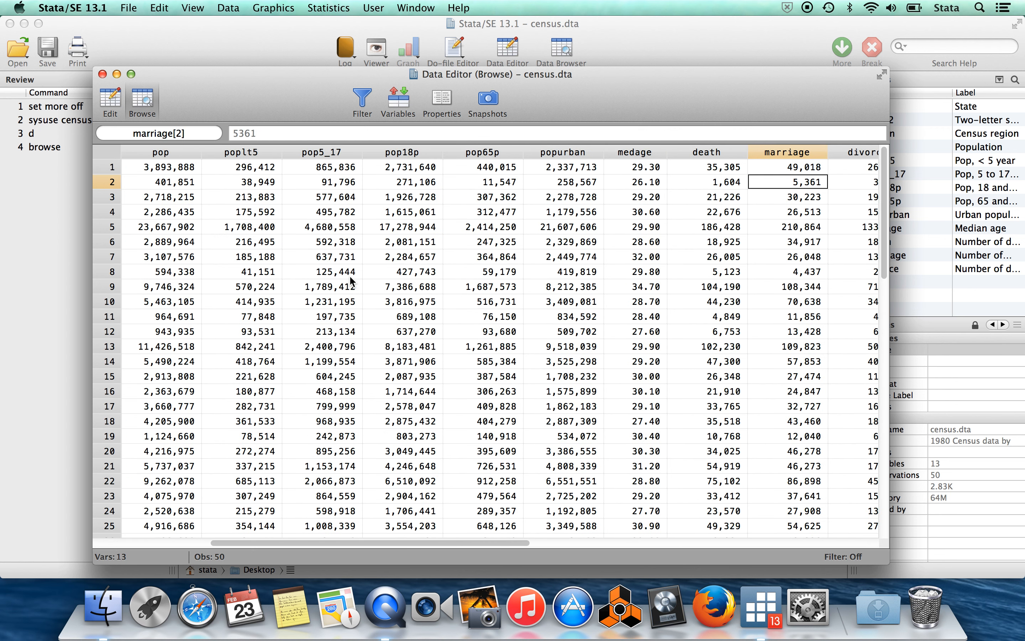
# Examine the marriage, divorce and state columns in Alaska's row, and return to the main window.
pyautogui.press('Right')
pyautogui.press('Left')
pyautogui.press('Left')
pyautogui.press('Right')
pyautogui.press('Right')
pyautogui.press('Left')
pyautogui.press('Left')
pyautogui.press('Left')
pyautogui.press('Left')
pyautogui.press('Left')
pyautogui.press('Left')
pyautogui.press('Left')
pyautogui.press('Left')
pyautogui.press('Left')
pyautogui.press('Left')
pyautogui.press('Left')
pyautogui.press('Left')
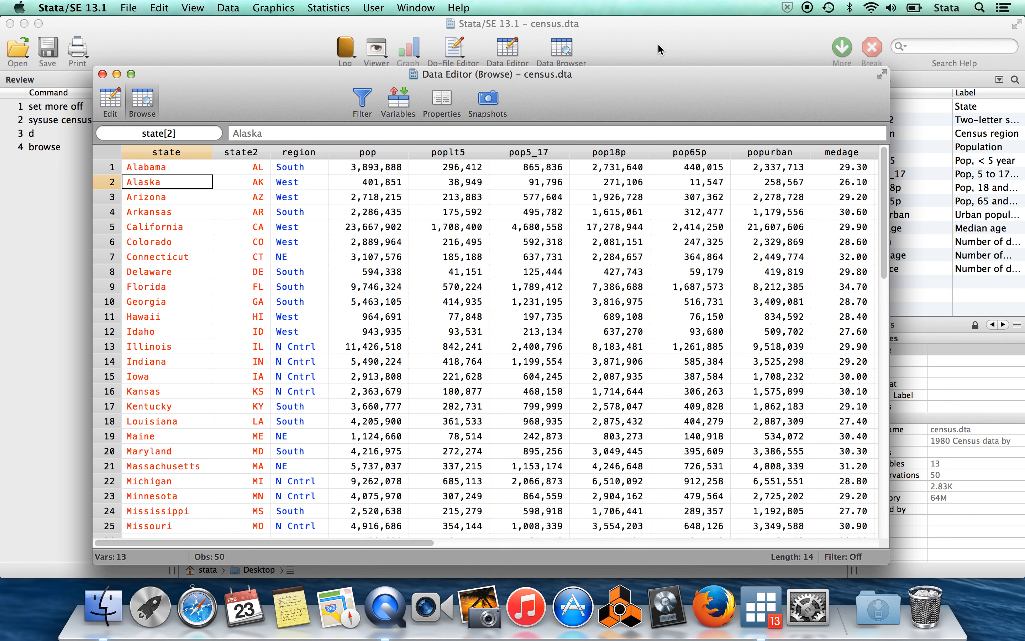
pyautogui.moveTo(631, 85); pyautogui.dragTo(580, 108)
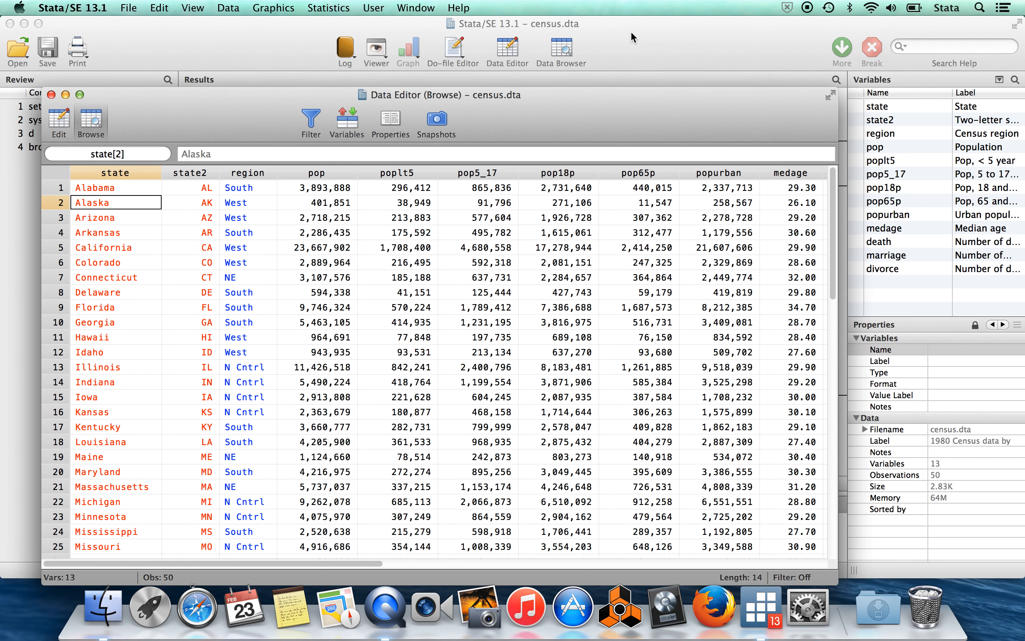
pyautogui.click(638, 78)
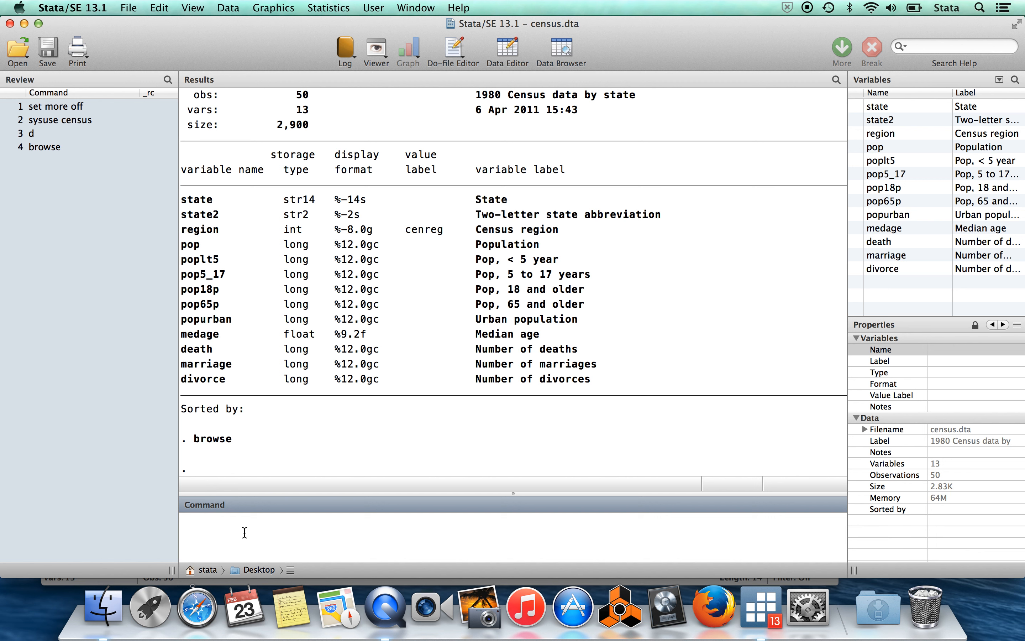
# Generate a new variable divrate equal to divorce/marr.
pyautogui.write('gen')
pyautogui.write('erate')
pyautogui.press('BackSpace')
pyautogui.press('BackSpace')
pyautogui.press('BackSpace')
pyautogui.press('BackSpace')
pyautogui.press('BackSpace')
pyautogui.press('BackSpace')
pyautogui.write('divrate=')
pyautogui.click(856, 269)
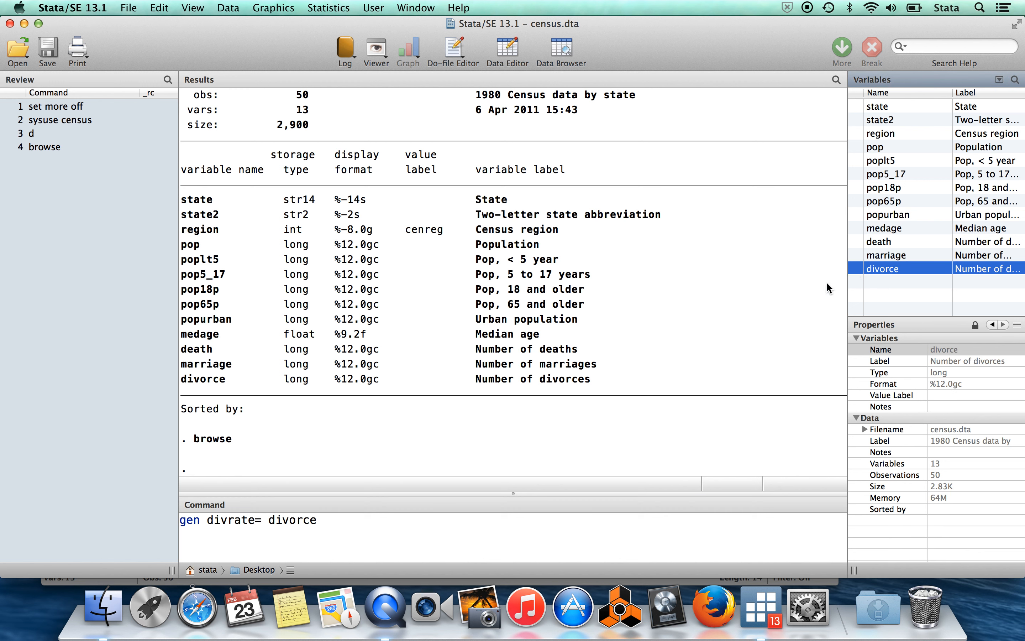
pyautogui.click(399, 533)
pyautogui.write('/')
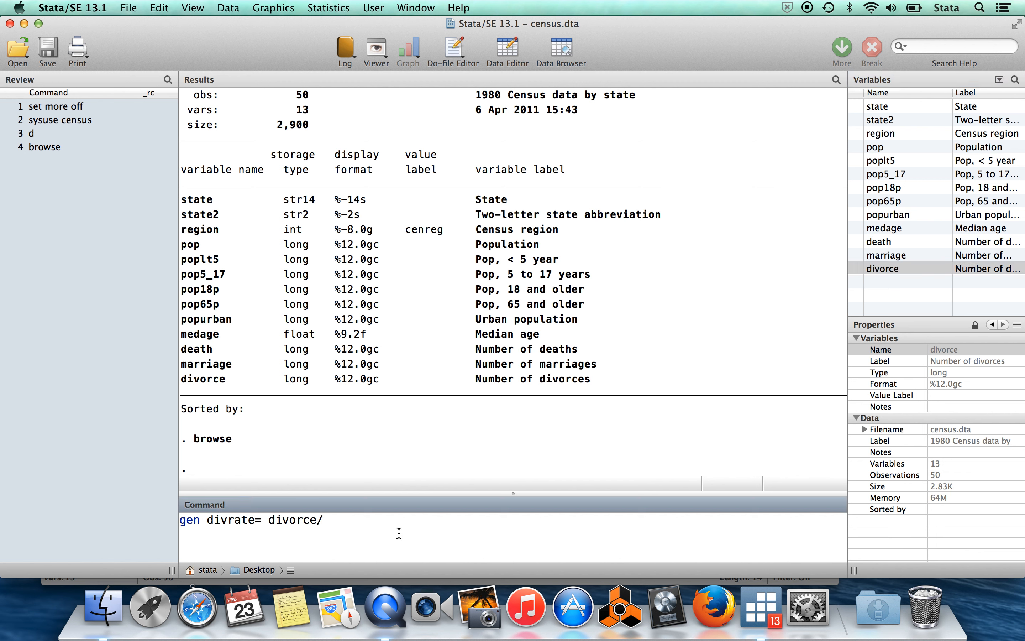
pyautogui.write('marr')
pyautogui.moveTo(890, 260)
pyautogui.press('Return')
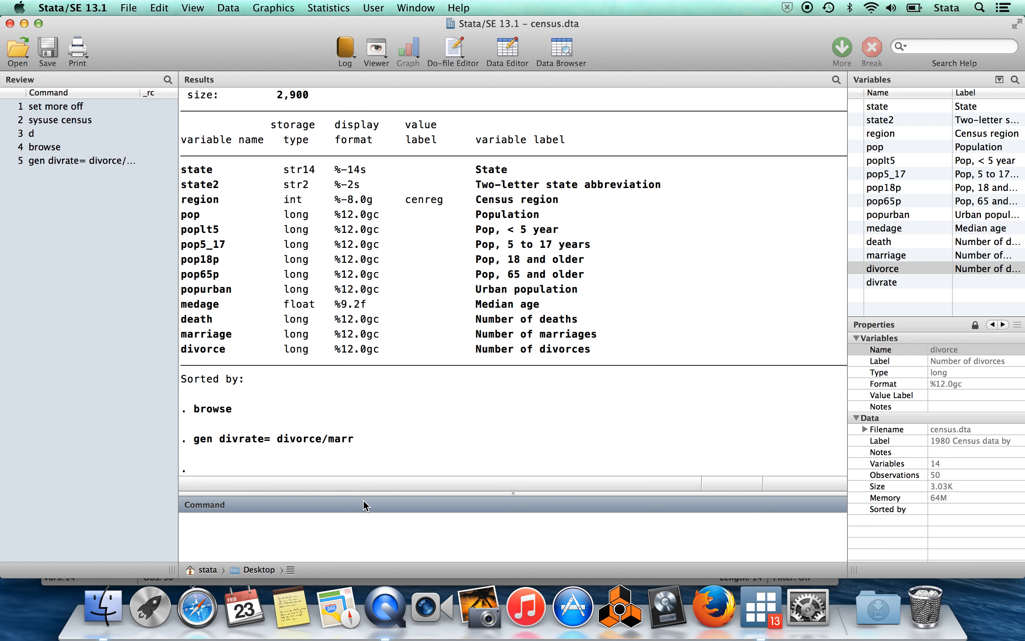
# Browse the dataset again and go to the divrate column in Alaska's row.
pyautogui.write('browse')
pyautogui.press('Return')
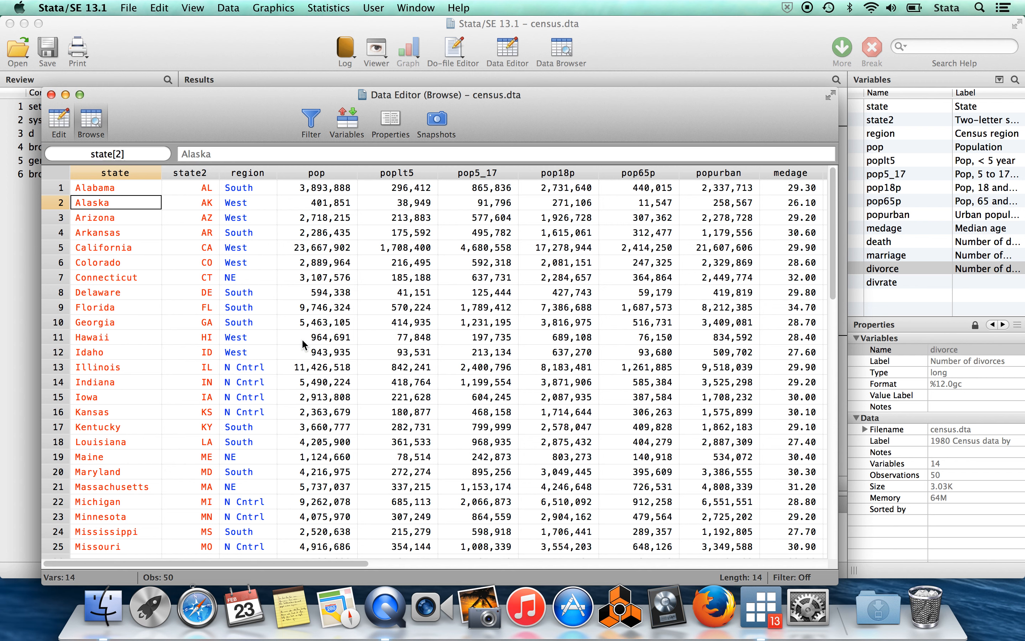
pyautogui.press('Right')
pyautogui.press('Right')
pyautogui.press('Right')
pyautogui.press('Right')
pyautogui.press('Right')
pyautogui.press('Right')
pyautogui.press('Right')
pyautogui.press('Right')
pyautogui.press('Right')
pyautogui.press('Right')
pyautogui.press('Right')
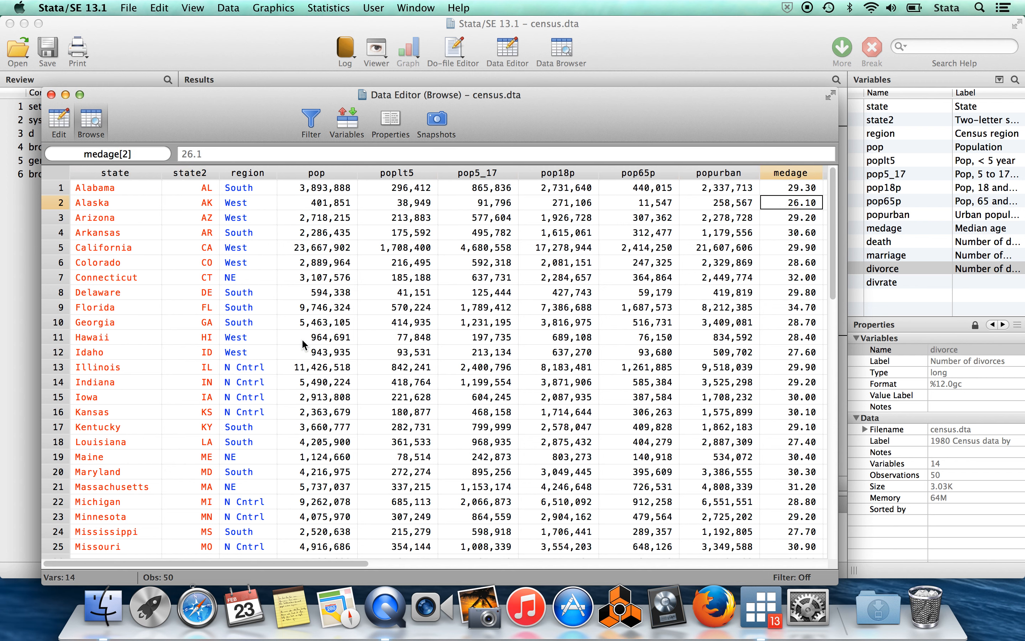
pyautogui.press('Right')
pyautogui.press('Right')
pyautogui.press('Right')
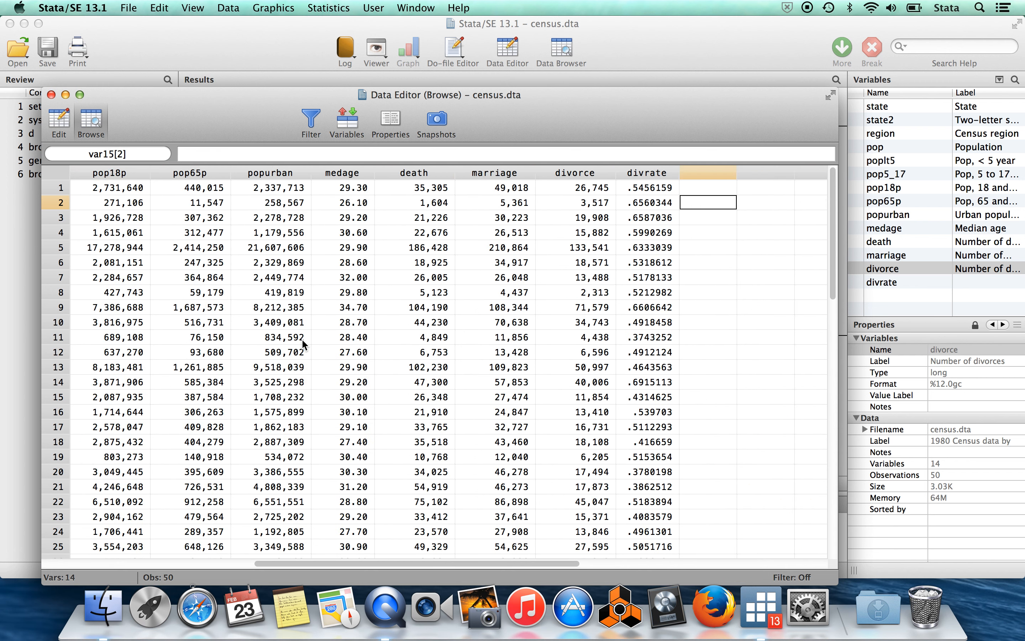
pyautogui.press('Left')
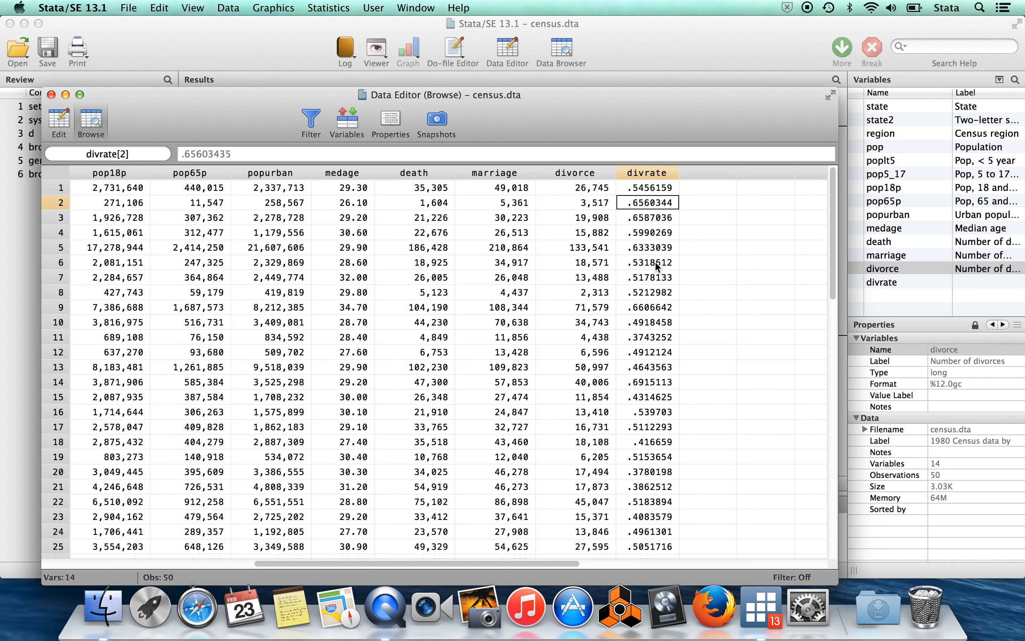
# Look through the divrate values of the states and select the one in row 28.
pyautogui.scroll(-2, 655, 266)
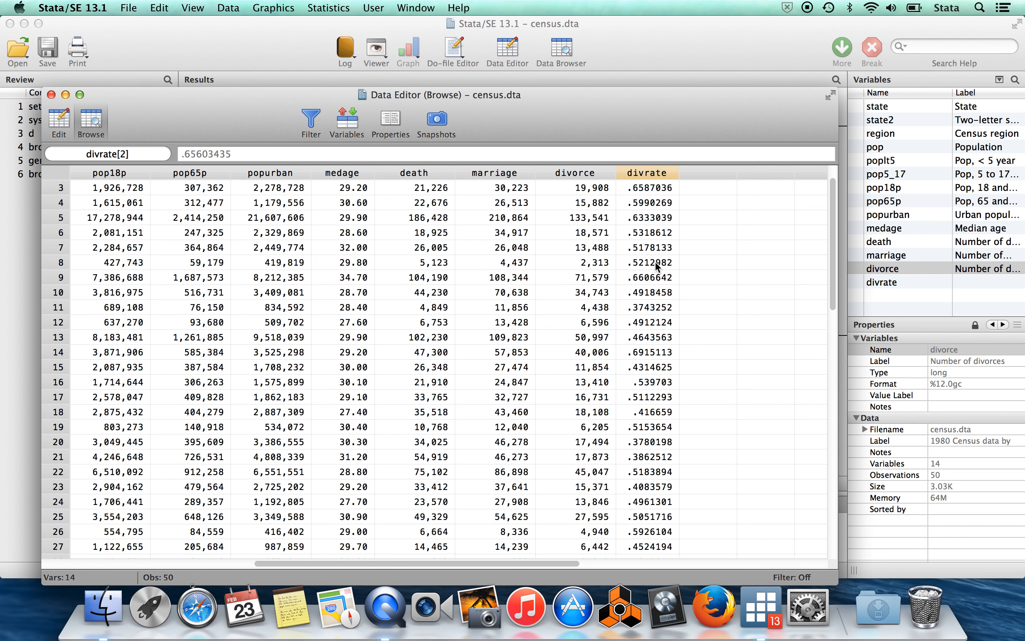
pyautogui.scroll(2, 655, 265)
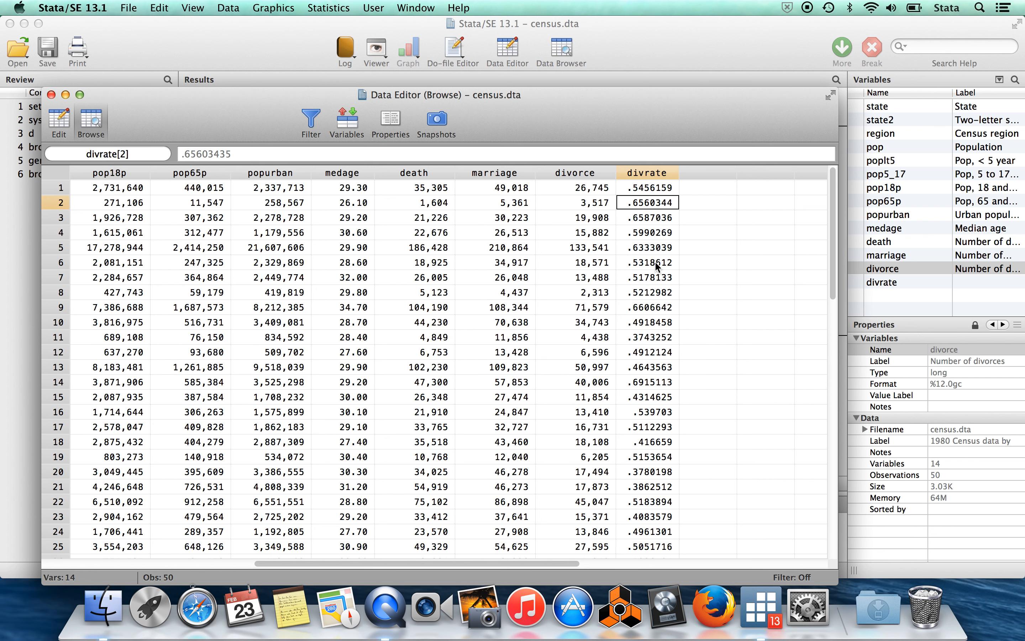
pyautogui.scroll(-11, 655, 265)
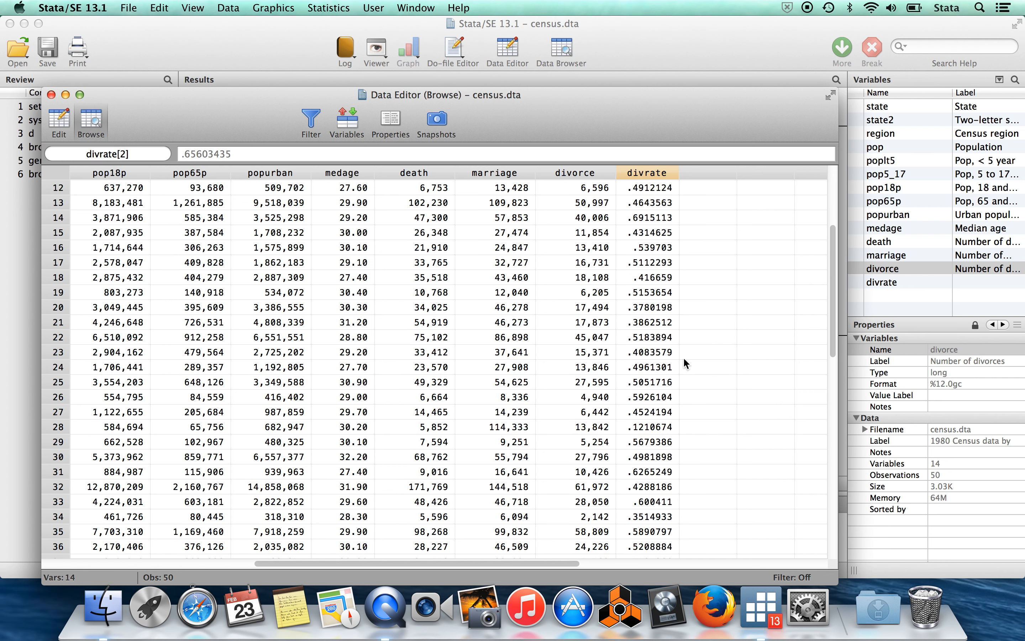
pyautogui.scroll(-12, 656, 365)
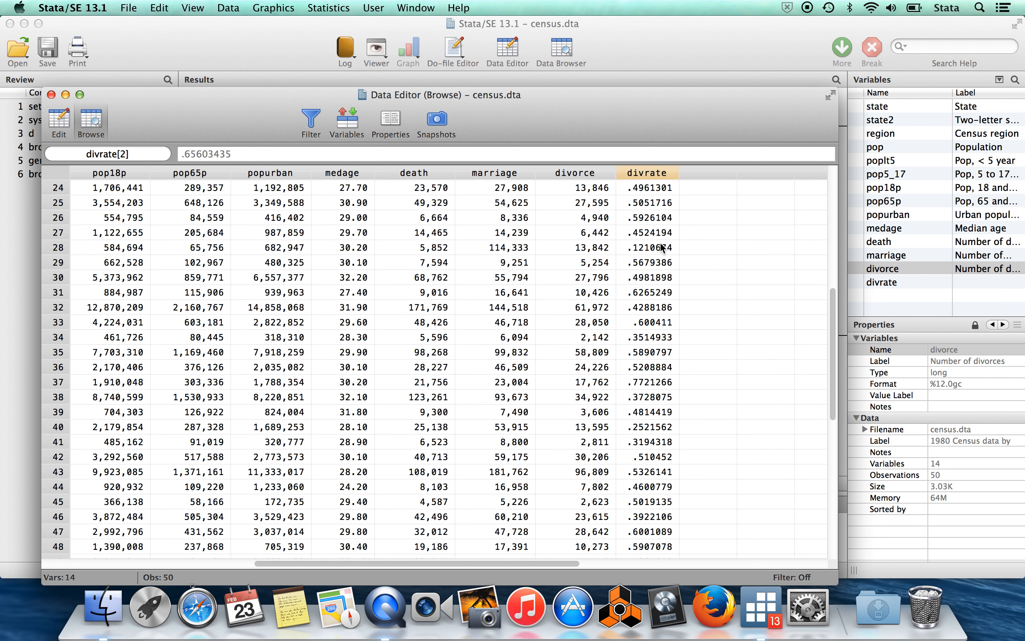
pyautogui.click(656, 249)
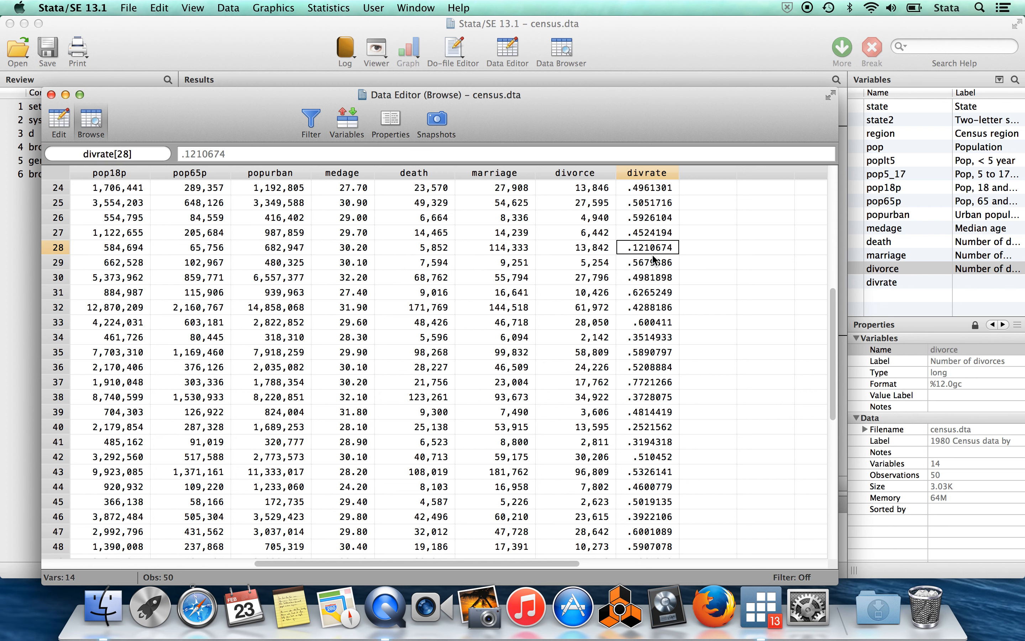
# Check which state row 28 belongs to, go back to its divrate value, and return to the main window.
pyautogui.press('Left')
pyautogui.press('Left')
pyautogui.press('Left')
pyautogui.press('Left')
pyautogui.press('Left')
pyautogui.press('Left')
pyautogui.press('Left')
pyautogui.press('Left')
pyautogui.press('Left')
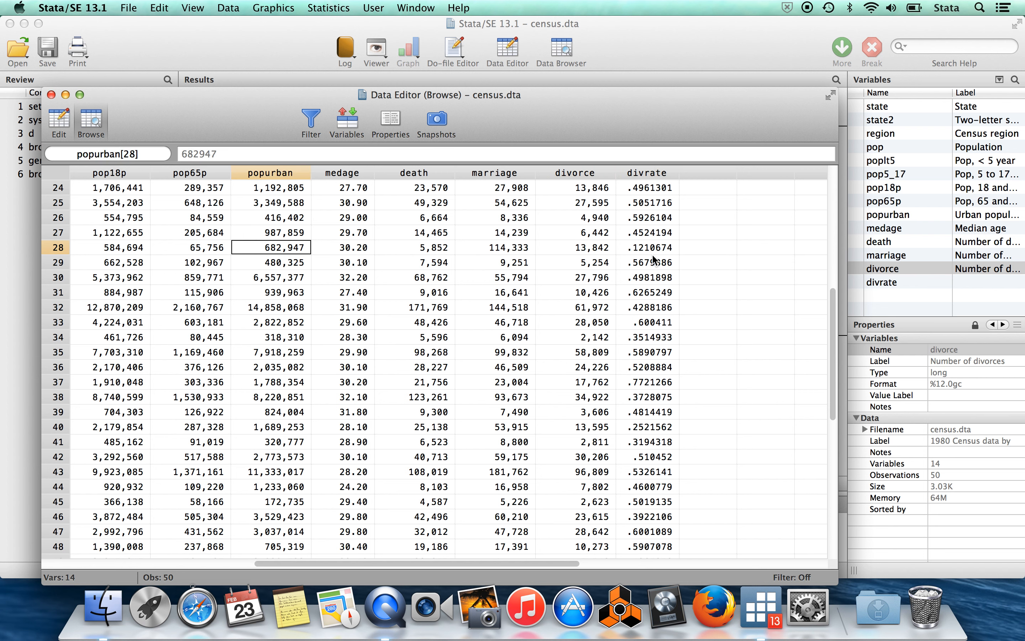
pyautogui.press('Left')
pyautogui.press('Left')
pyautogui.press('Left')
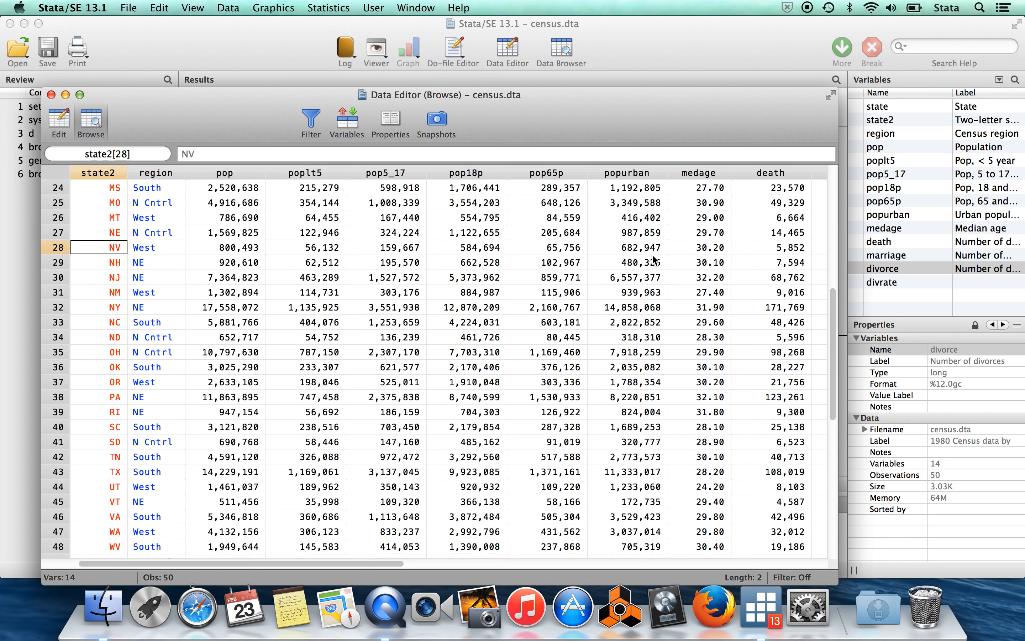
pyautogui.press('Left')
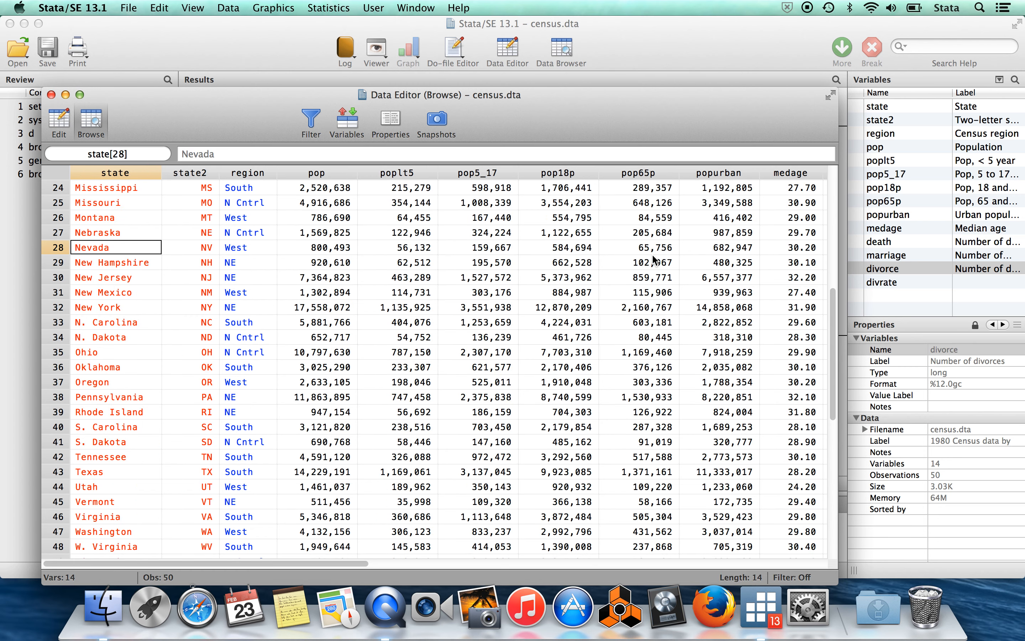
pyautogui.press('Right')
pyautogui.press('Right')
pyautogui.press('Right')
pyautogui.press('Right')
pyautogui.press('Right')
pyautogui.press('Right')
pyautogui.press('Right')
pyautogui.press('Right')
pyautogui.press('Right')
pyautogui.press('Right')
pyautogui.press('Right')
pyautogui.press('Right')
pyautogui.press('Right')
pyautogui.press('Right')
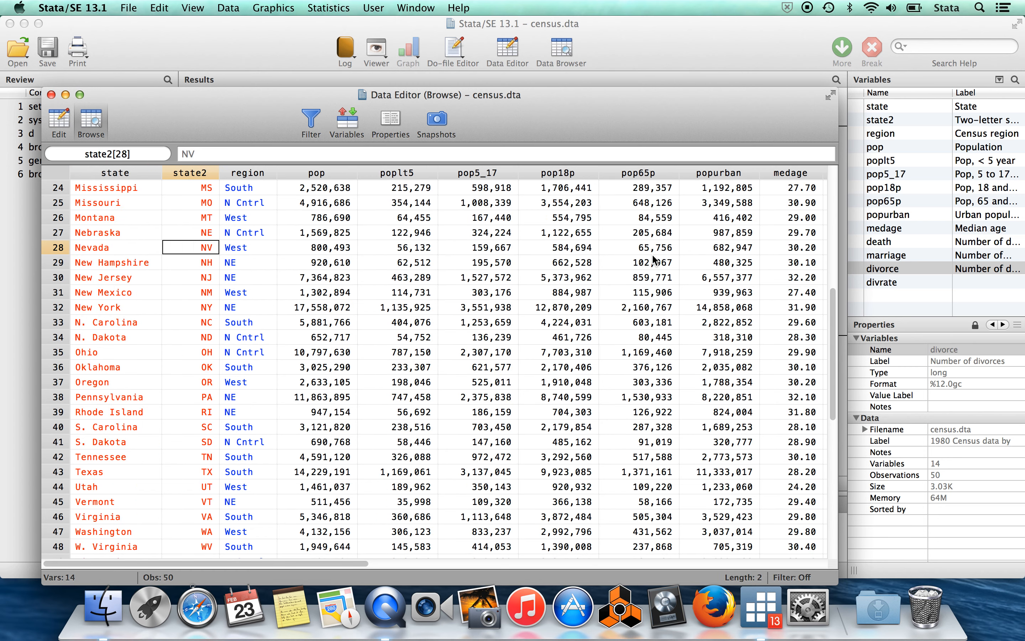
pyautogui.press('Left')
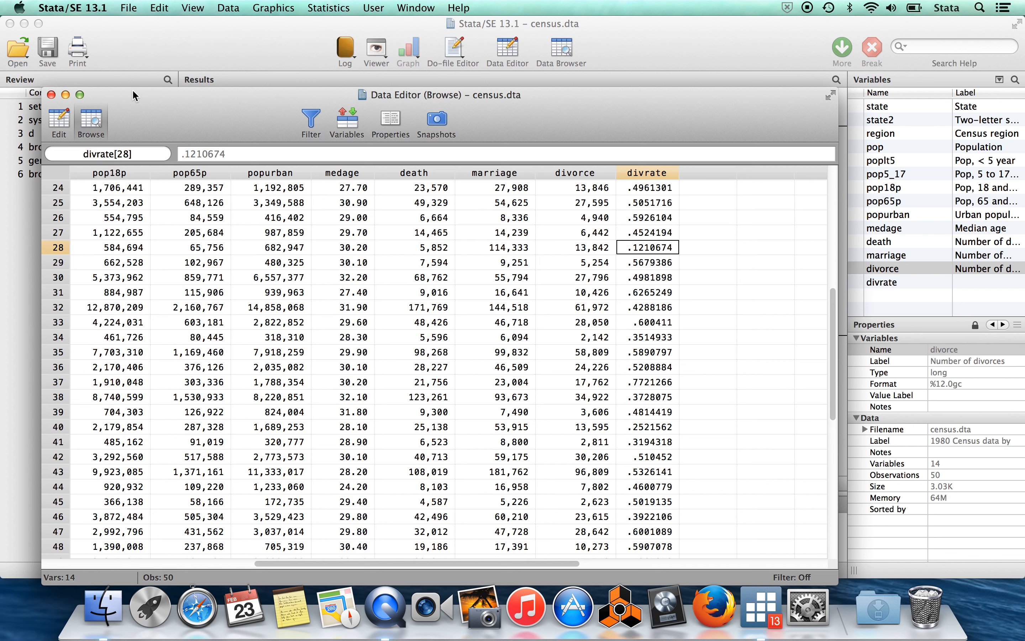
pyautogui.click(51, 94)
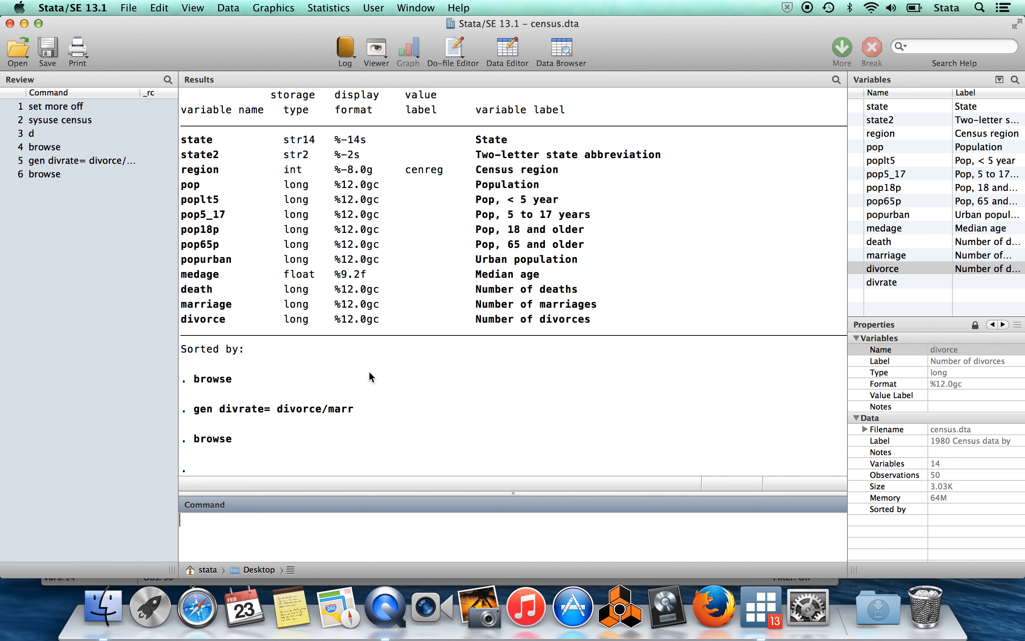
# Browse the dataset and inspect the numeric codes behind the region labels for Nevada through Mississippi.
pyautogui.write('browse')
pyautogui.press('Return')
pyautogui.press('Left')
pyautogui.press('Left')
pyautogui.press('Left')
pyautogui.press('Left')
pyautogui.press('Left')
pyautogui.press('Left')
pyautogui.press('Left')
pyautogui.press('Left')
pyautogui.press('Left')
pyautogui.press('Left')
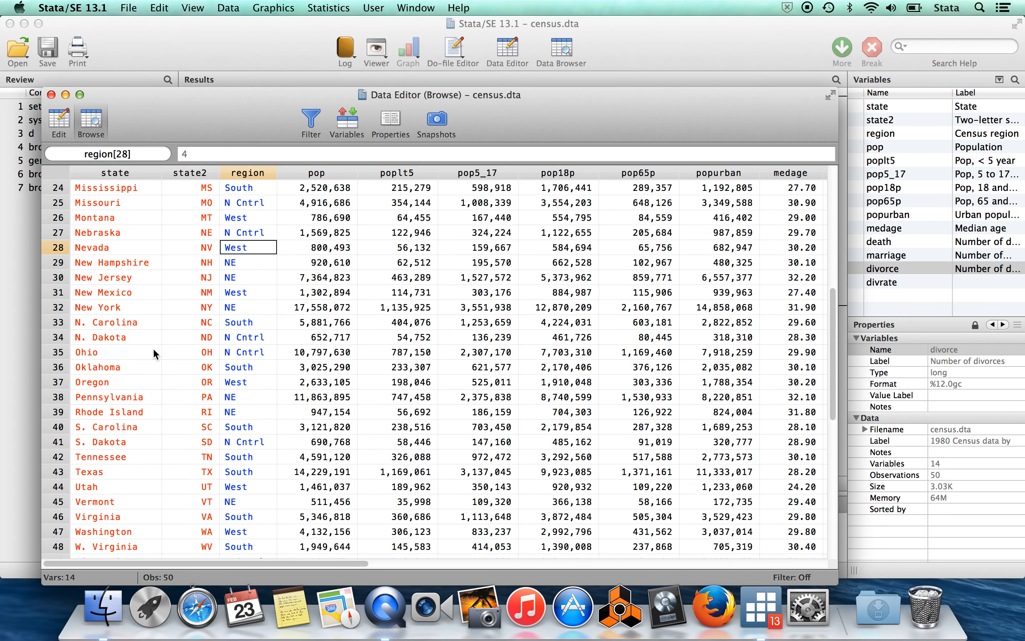
pyautogui.press('Up')
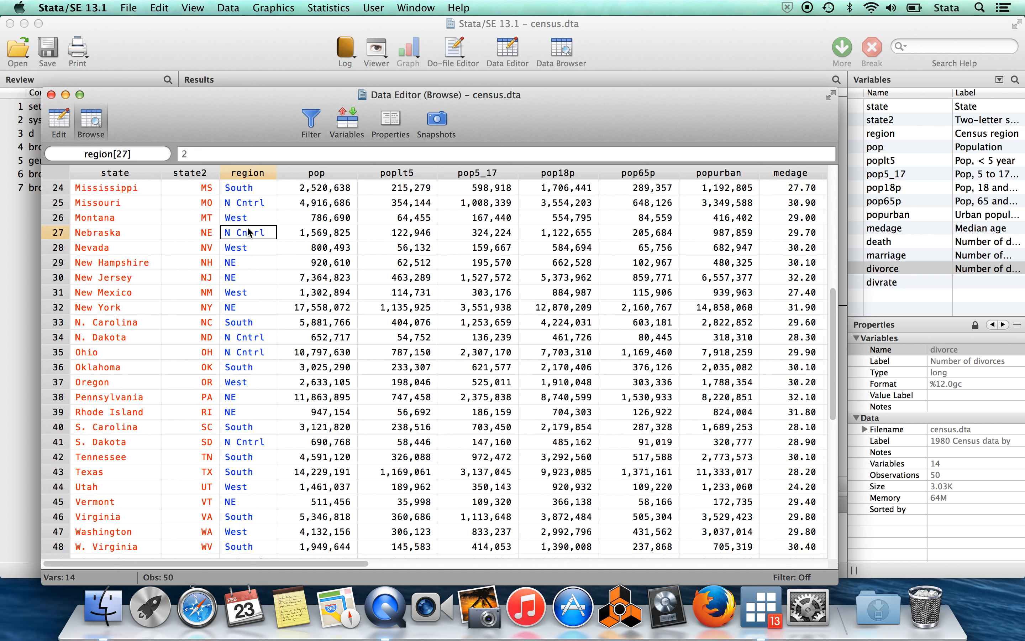
pyautogui.press('Up')
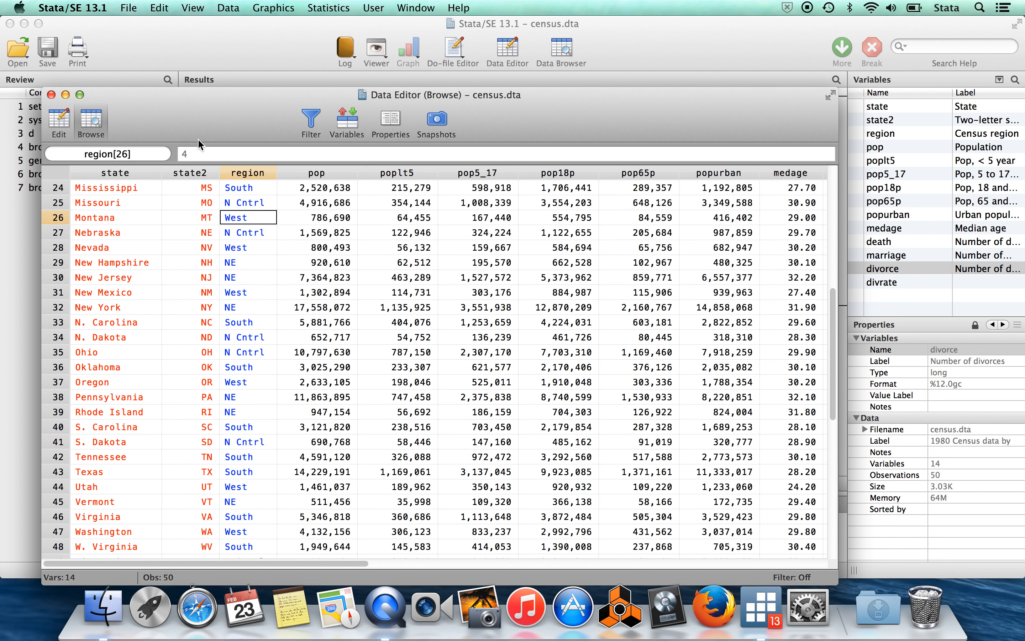
pyautogui.press('Up')
pyautogui.press('Up')
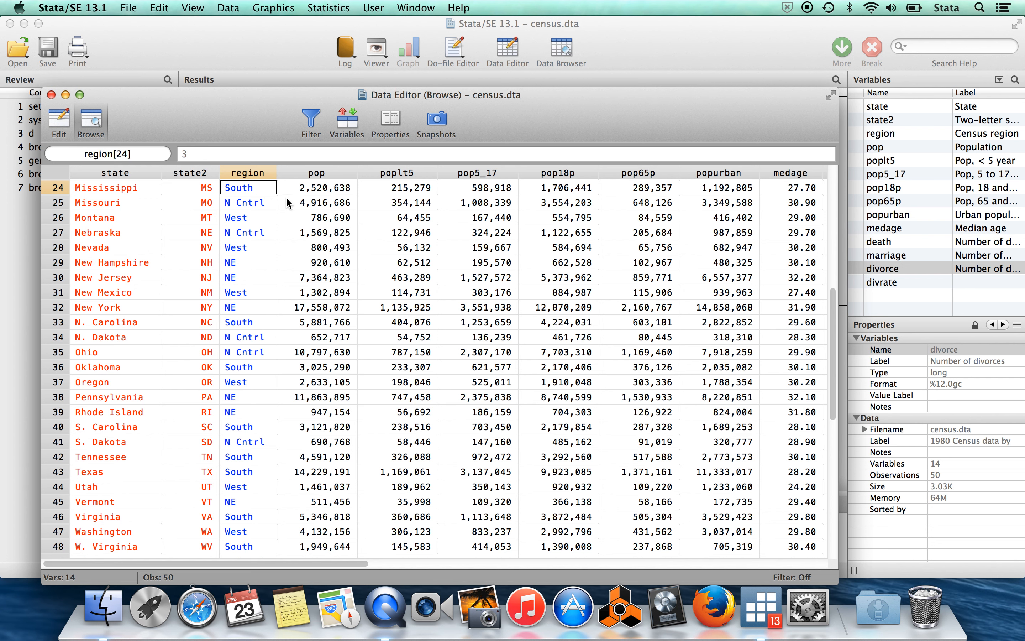
# Generate a new variable south set to 0 for all observations.
pyautogui.click(263, 54)
pyautogui.write('gen')
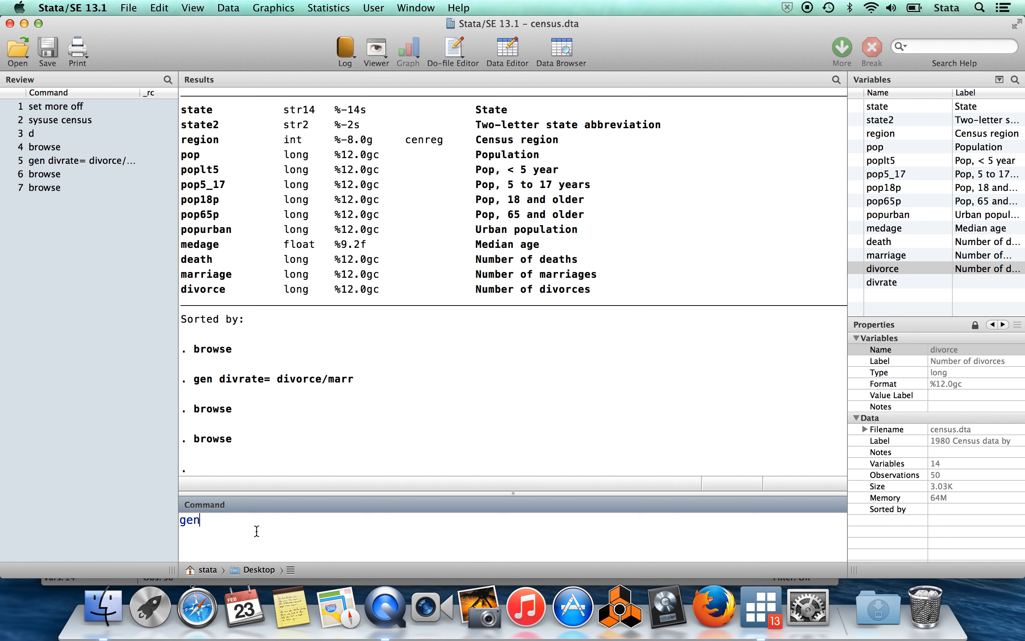
pyautogui.write(' south=0')
pyautogui.press('Return')
# Write a replace command that sets south=1 if region==3, without running it.
pyautogui.write('rep')
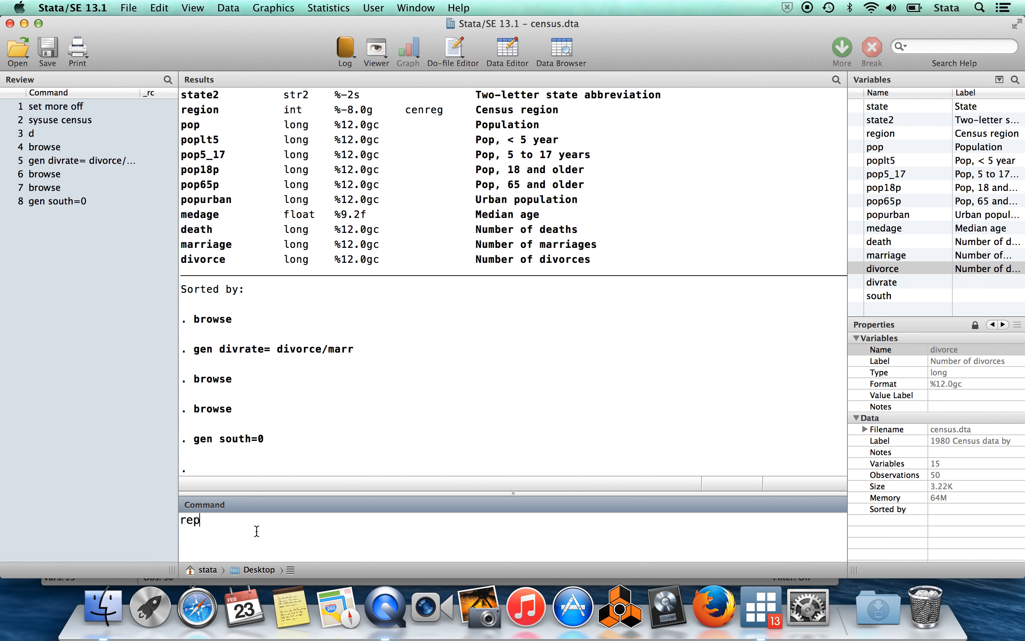
pyautogui.write('lace south=1 if')
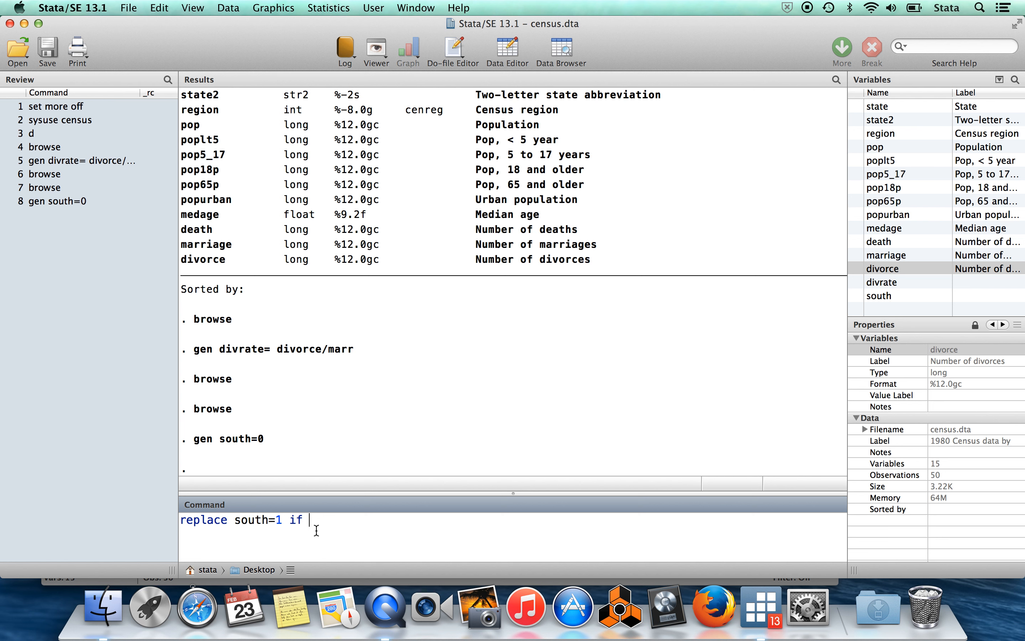
pyautogui.click(856, 134)
pyautogui.click(856, 134)
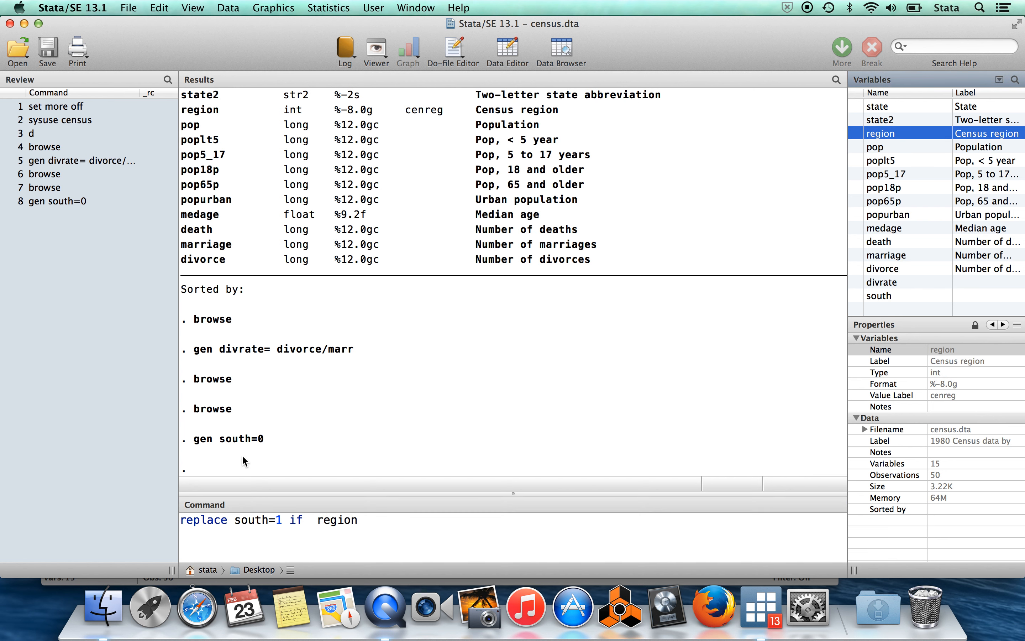
pyautogui.click(434, 537)
pyautogui.write('==3')
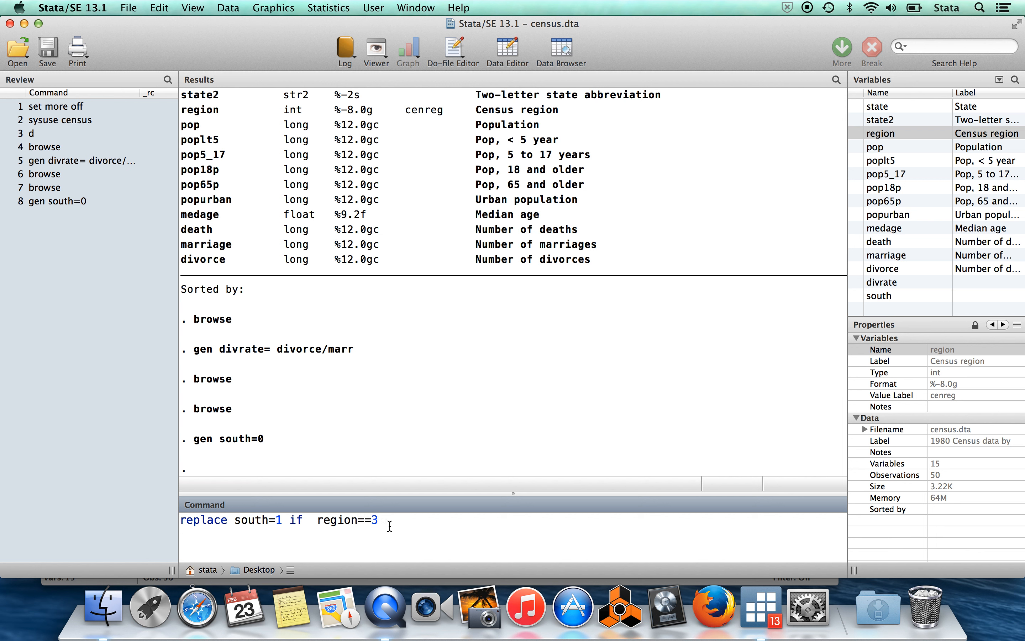
pyautogui.moveTo(379, 520); pyautogui.dragTo(238, 523)
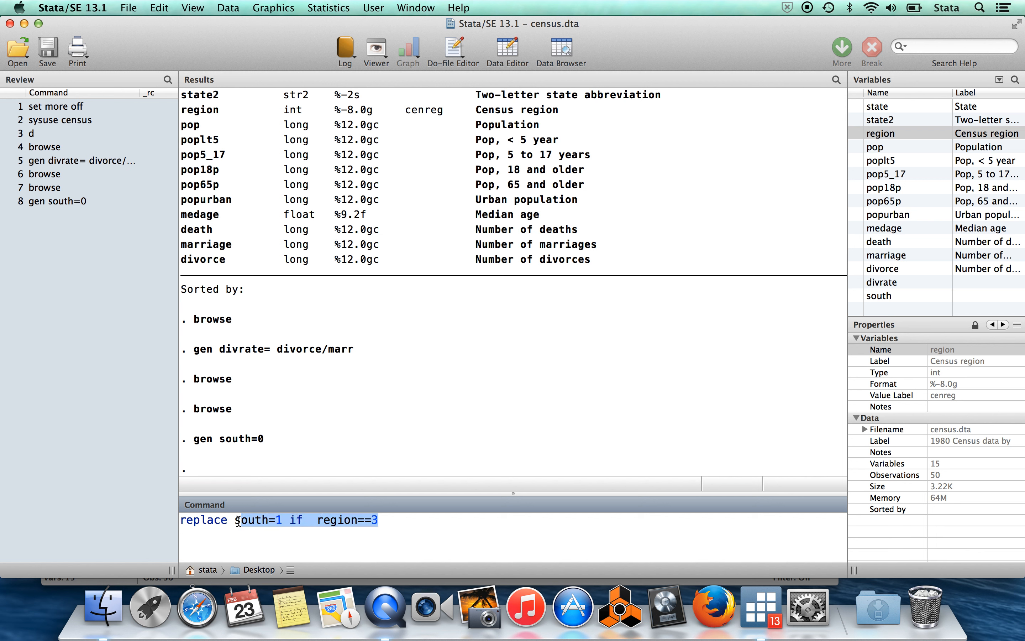
pyautogui.click(391, 520)
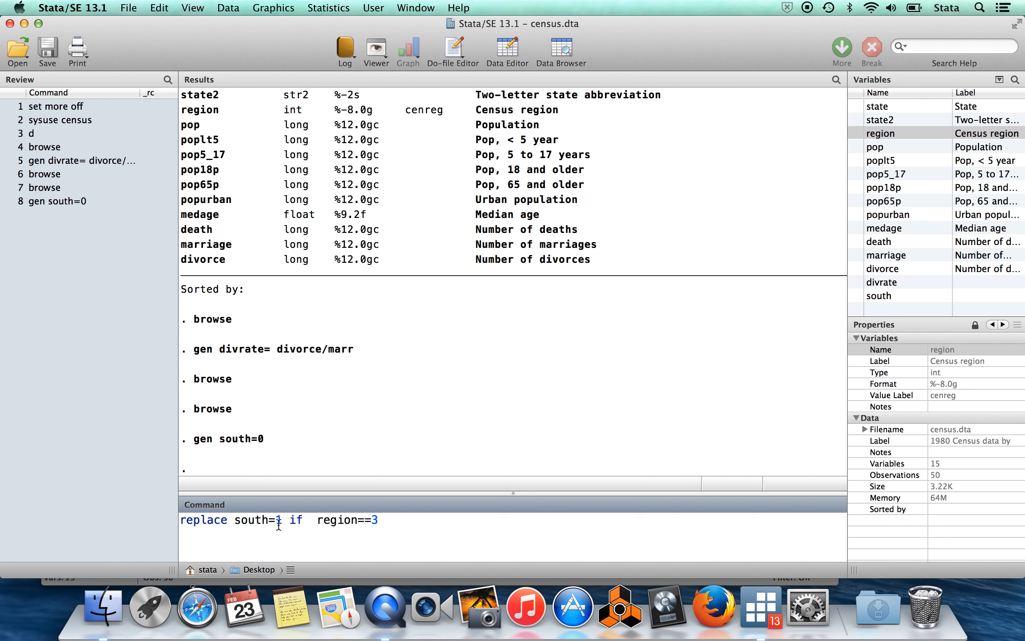
pyautogui.moveTo(238, 521); pyautogui.dragTo(281, 520)
pyautogui.click(403, 524)
pyautogui.keyDown('shift'); pyautogui.click(292, 520); pyautogui.keyUp('shift')
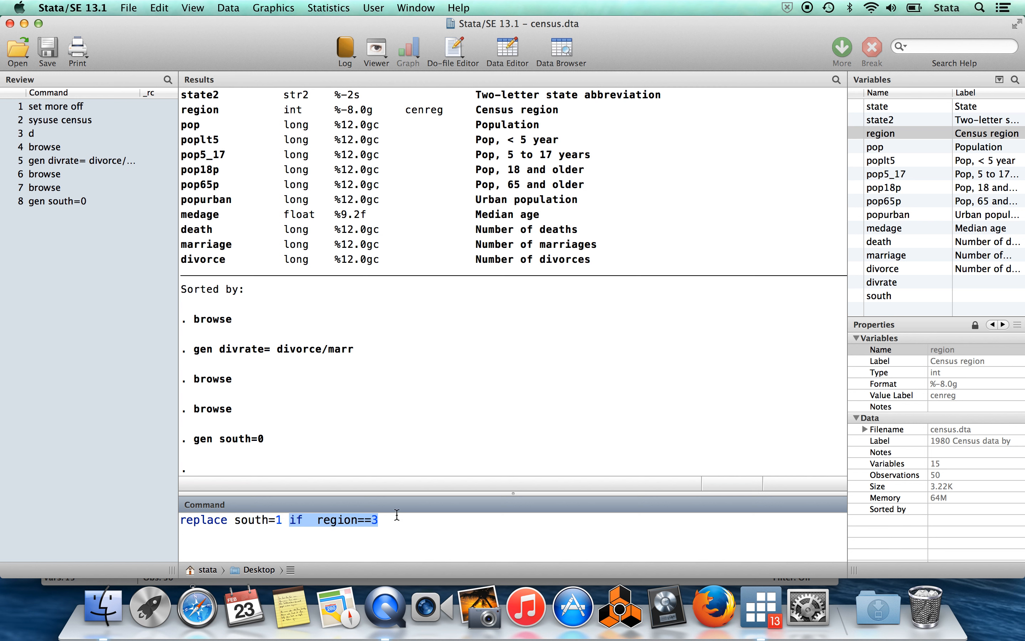
pyautogui.click(388, 525)
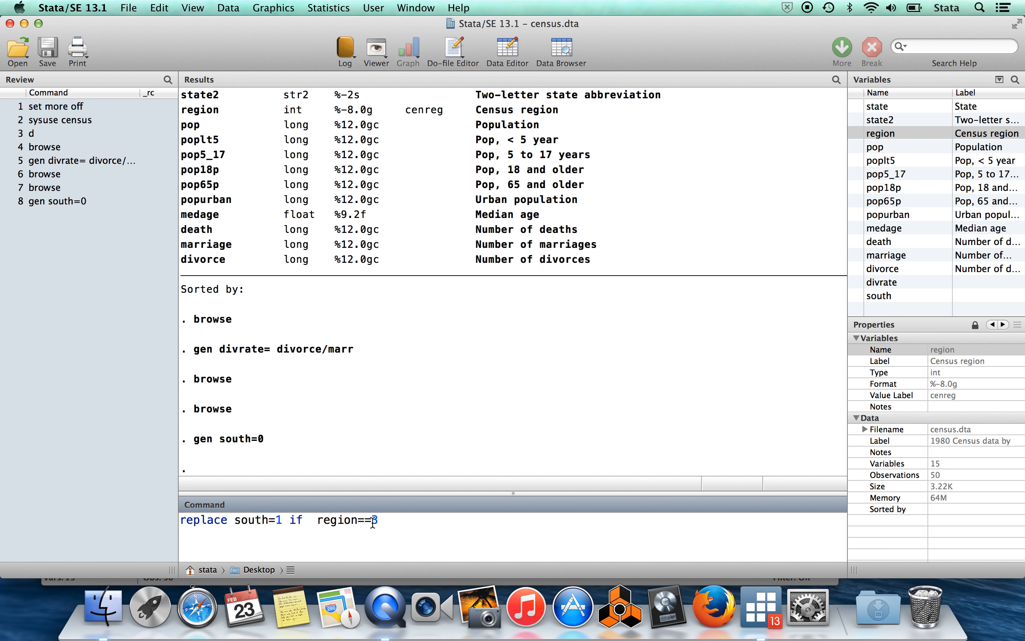
pyautogui.moveTo(373, 524); pyautogui.dragTo(317, 522)
pyautogui.click(388, 527)
# Re-enter the == comparison in the replace command and run it to set south to 1 where region==3.
pyautogui.press('BackSpace')
pyautogui.press('BackSpace')
pyautogui.write('>')
pyautogui.press('BackSpace')
pyautogui.write('==')
pyautogui.press('Return')
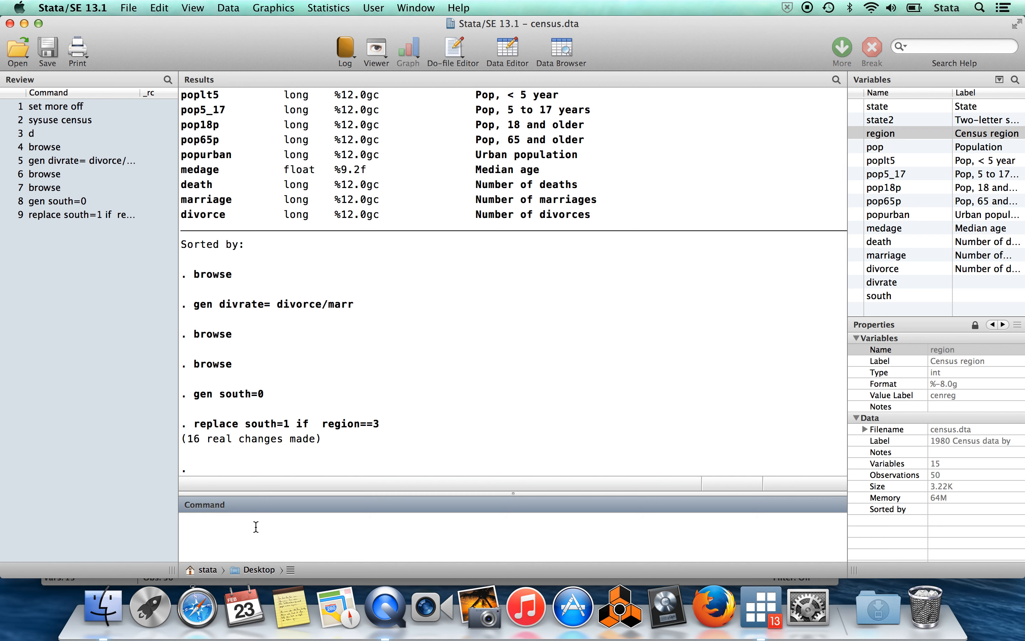
# Browse the dataset and compare region with the south values for Mississippi and N. Carolina, closing the data view when done.
pyautogui.write('browse')
pyautogui.press('Return')
pyautogui.press('Right')
pyautogui.press('Right')
pyautogui.press('Right')
pyautogui.press('Right')
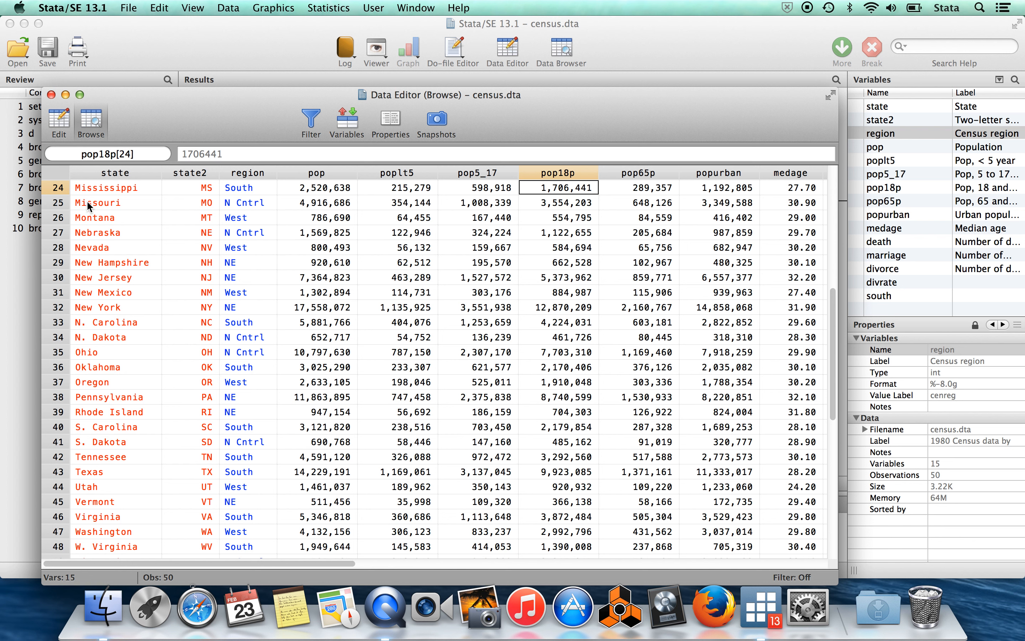
pyautogui.click(152, 323)
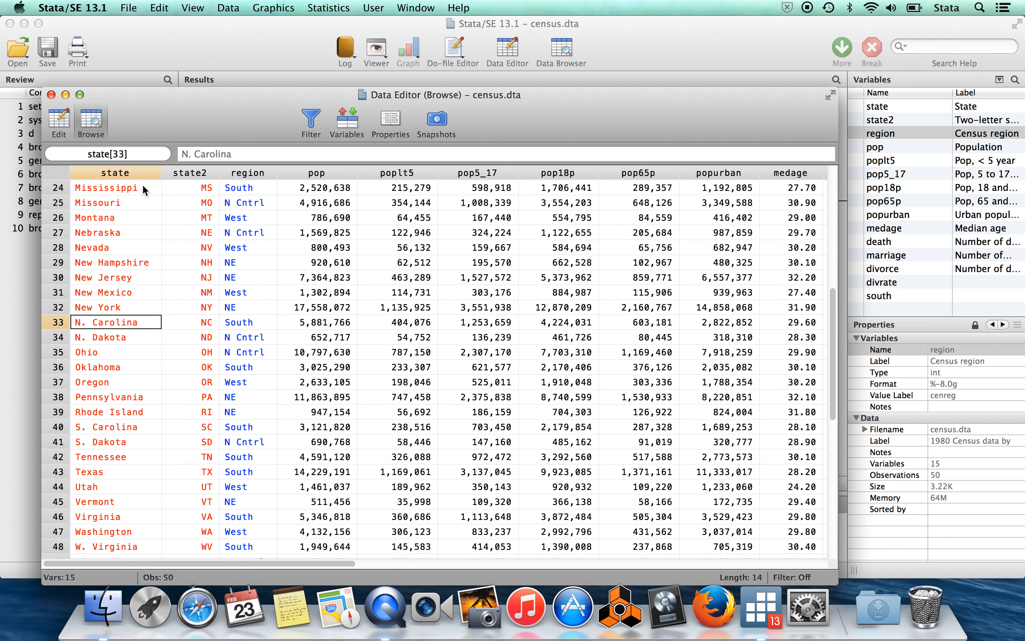
pyautogui.click(247, 186)
pyautogui.press('Right')
pyautogui.press('Right')
pyautogui.press('Right')
pyautogui.press('Right')
pyautogui.press('Right')
pyautogui.press('Right')
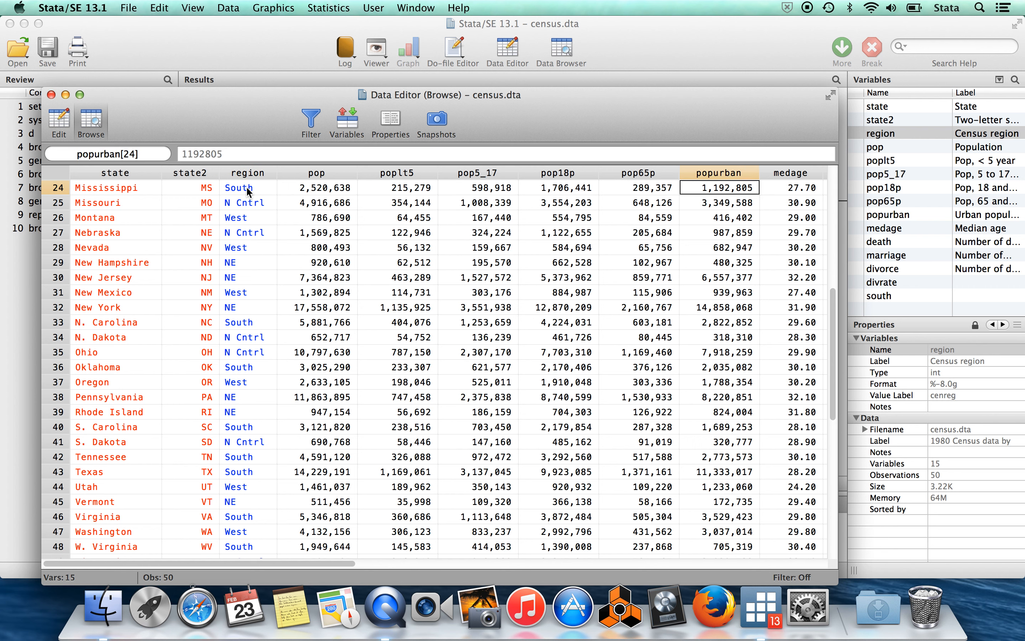
pyautogui.press('Right')
pyautogui.press('Right')
pyautogui.press('Right')
pyautogui.press('Right')
pyautogui.press('Right')
pyautogui.press('Right')
pyautogui.press('Right')
pyautogui.press('Left')
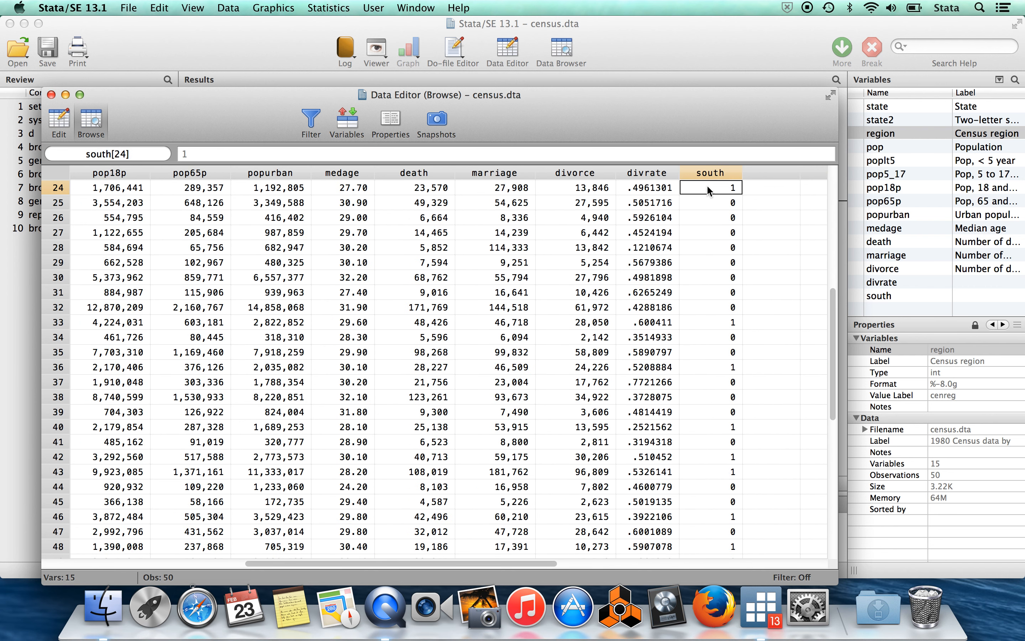
pyautogui.click(708, 323)
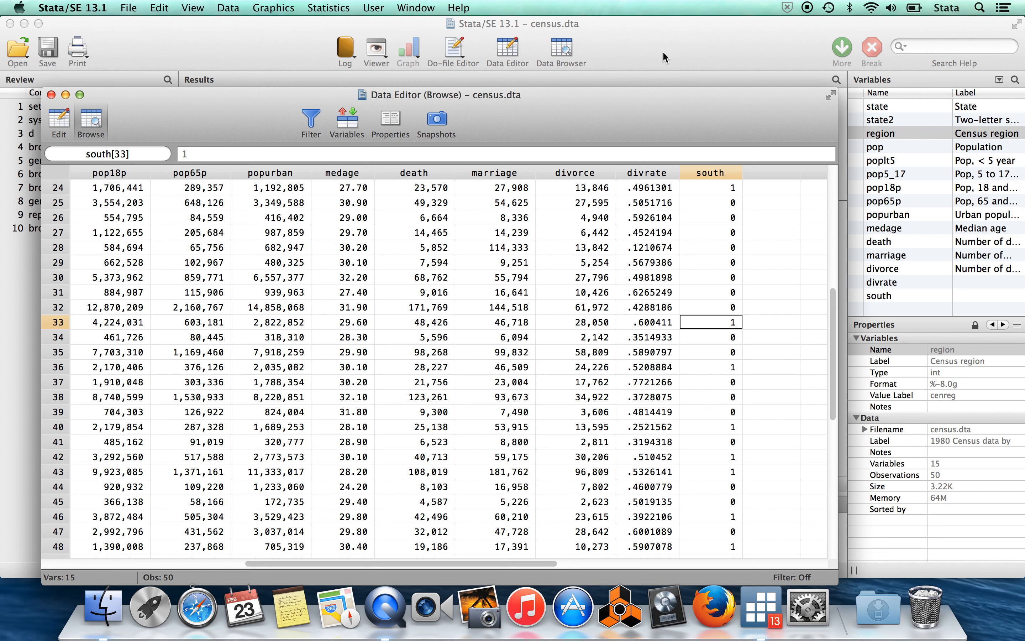
pyautogui.press('super+w')
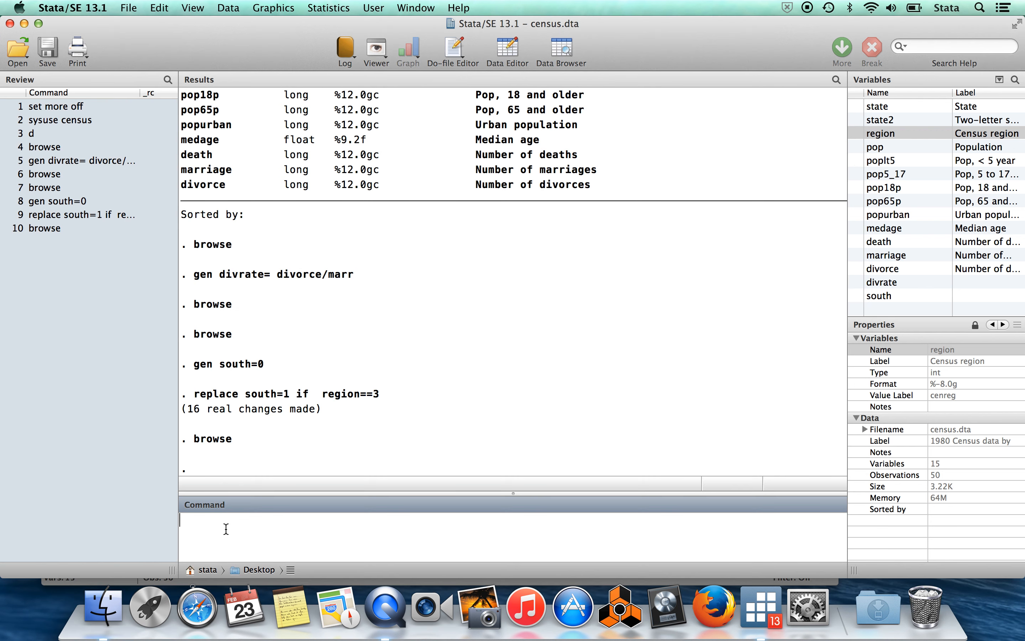
# Run a replace command that sets south=-10 if region!=3.
pyautogui.write('replace south=-10 if region')
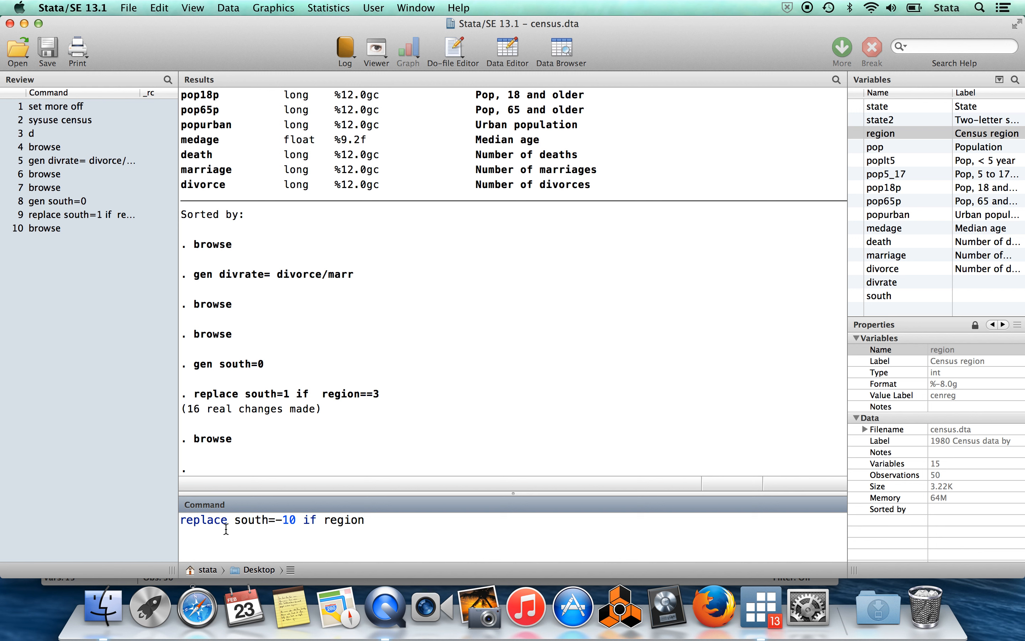
pyautogui.write('!=3')
pyautogui.press('Return')
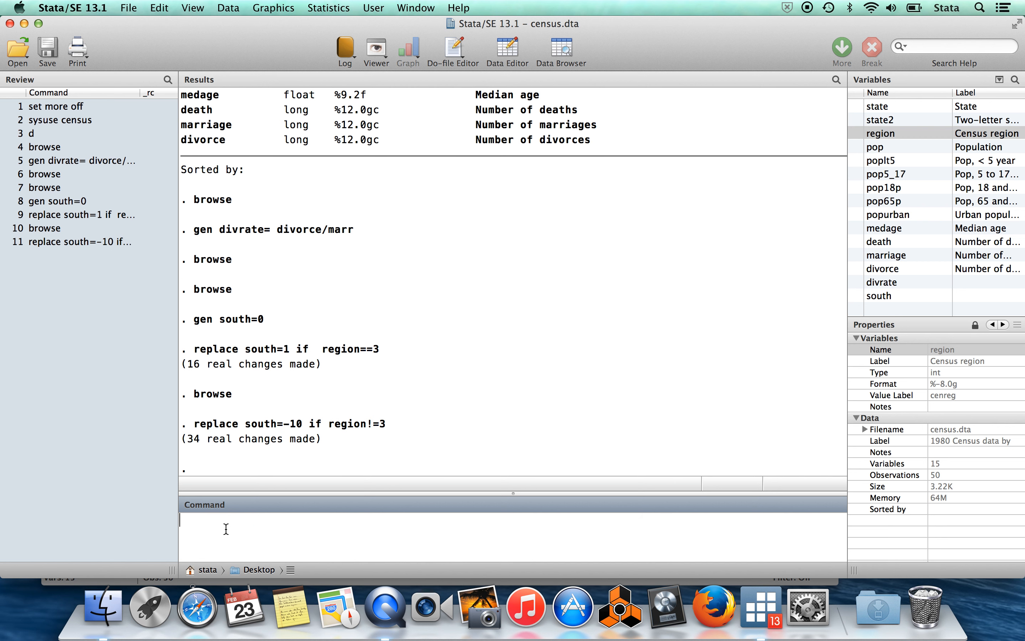
# Browse the dataset and check the south column across rows 24 to 33, returning to the main window.
pyautogui.write('browse')
pyautogui.press('Return')
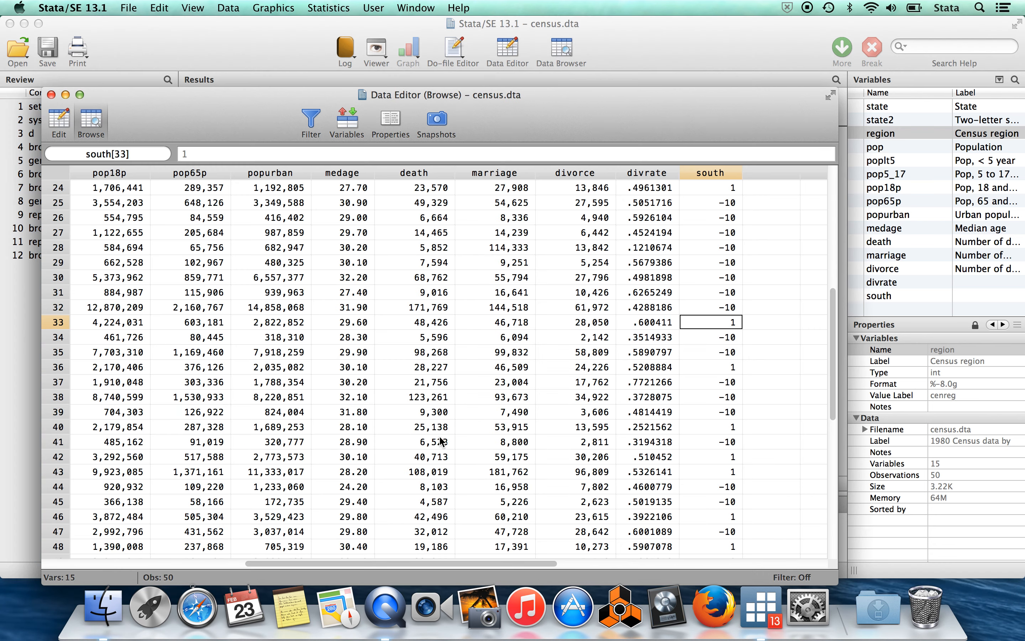
pyautogui.press('Up')
pyautogui.press('Up')
pyautogui.press('Up')
pyautogui.press('Up')
pyautogui.press('Down')
pyautogui.press('Down')
pyautogui.press('Down')
pyautogui.press('Up')
pyautogui.press('Up')
pyautogui.press('Up')
pyautogui.press('Up')
pyautogui.press('Up')
pyautogui.press('Up')
pyautogui.press('Up')
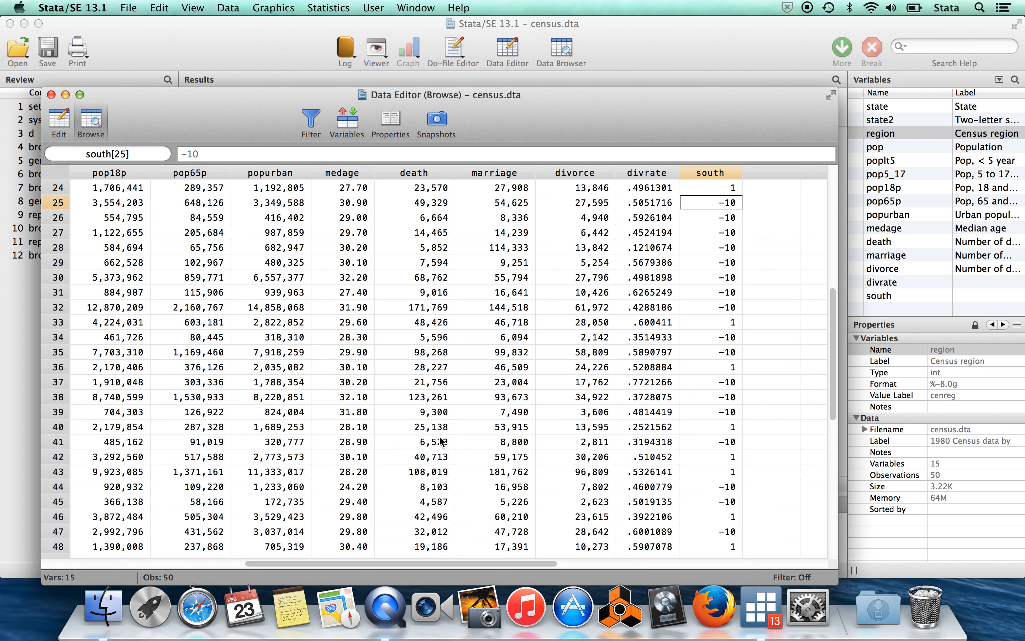
pyautogui.press('Up')
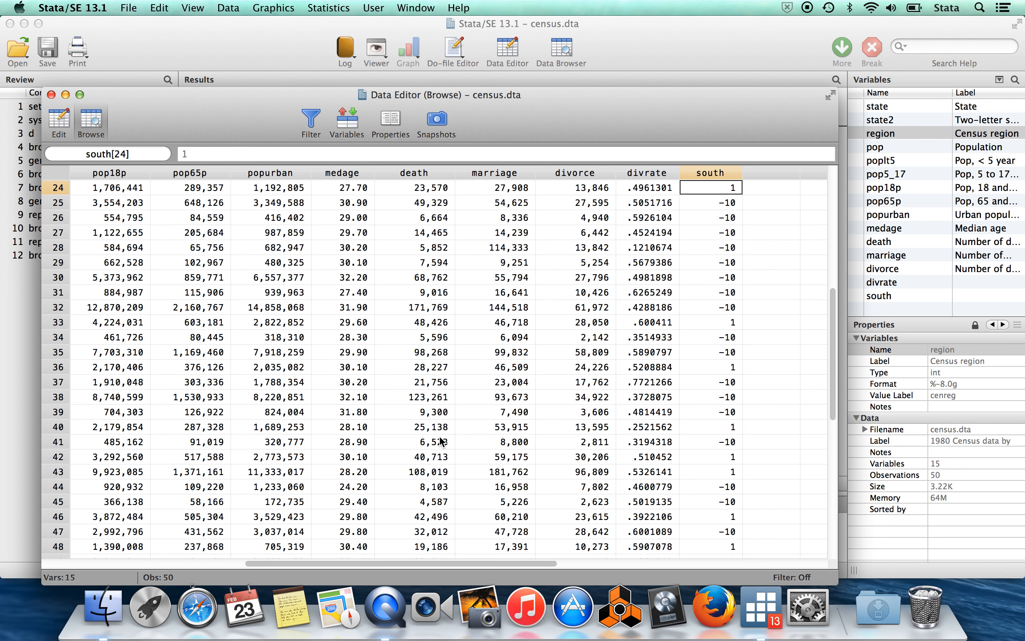
pyautogui.click(675, 44)
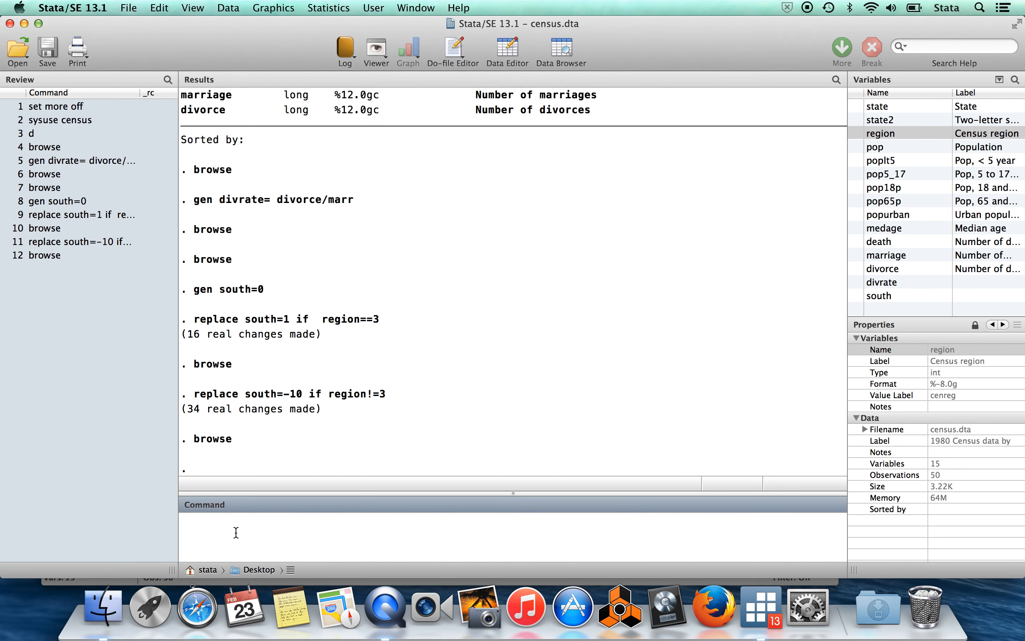
# Run a replace command that sets south=20 if region>3.
pyautogui.write('replace south =20 if region>3')
pyautogui.press('Return')
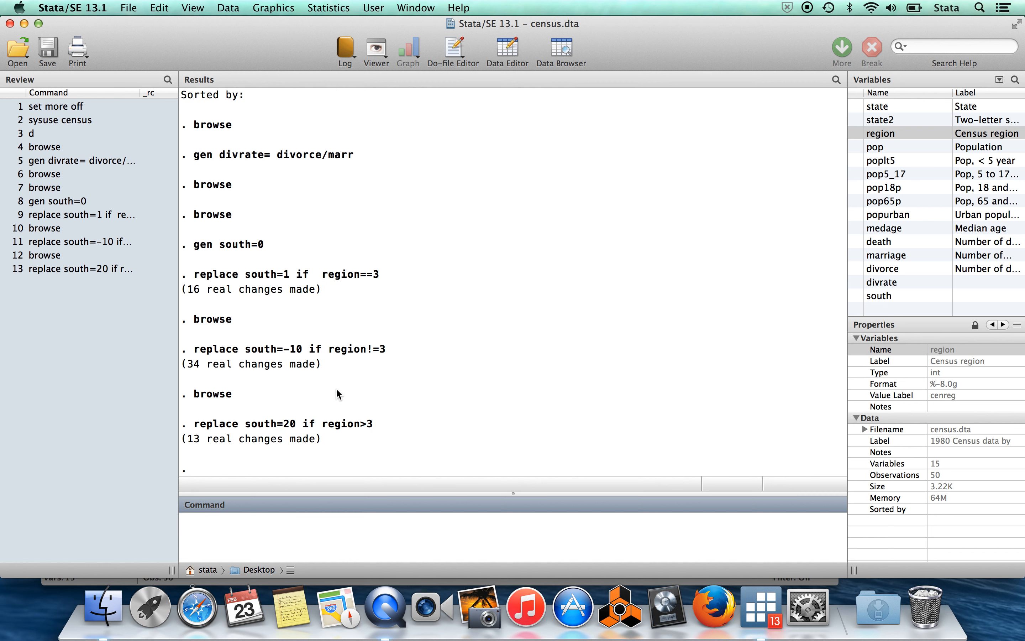
# Browse the dataset to check the south column around rows 24 to 28, and close the data view.
pyautogui.write('browse')
pyautogui.press('Return')
pyautogui.press('Down')
pyautogui.press('Down')
pyautogui.press('Down')
pyautogui.press('Down')
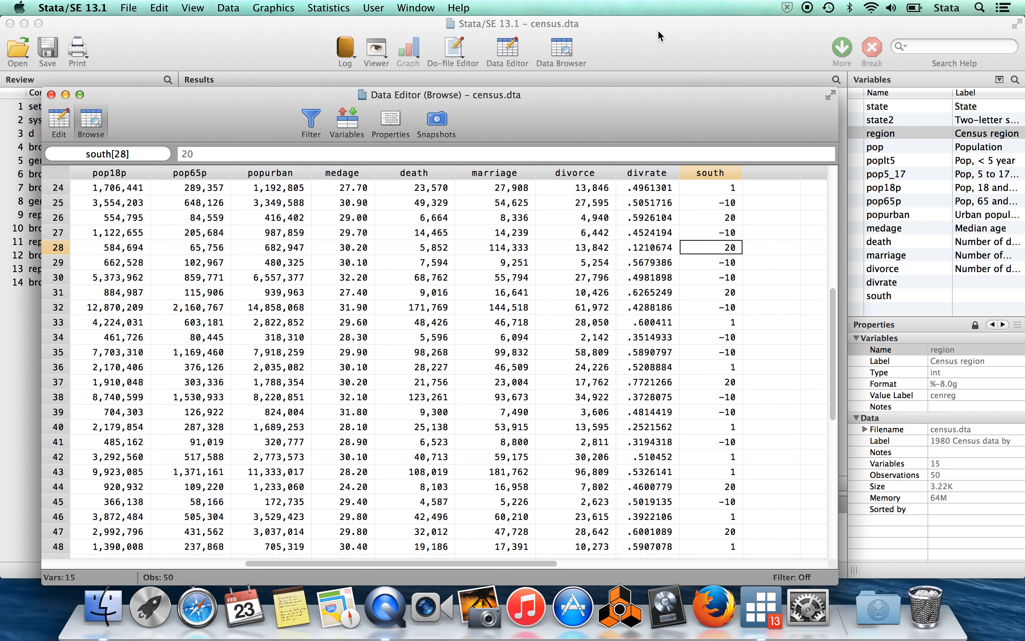
pyautogui.press('super+w')
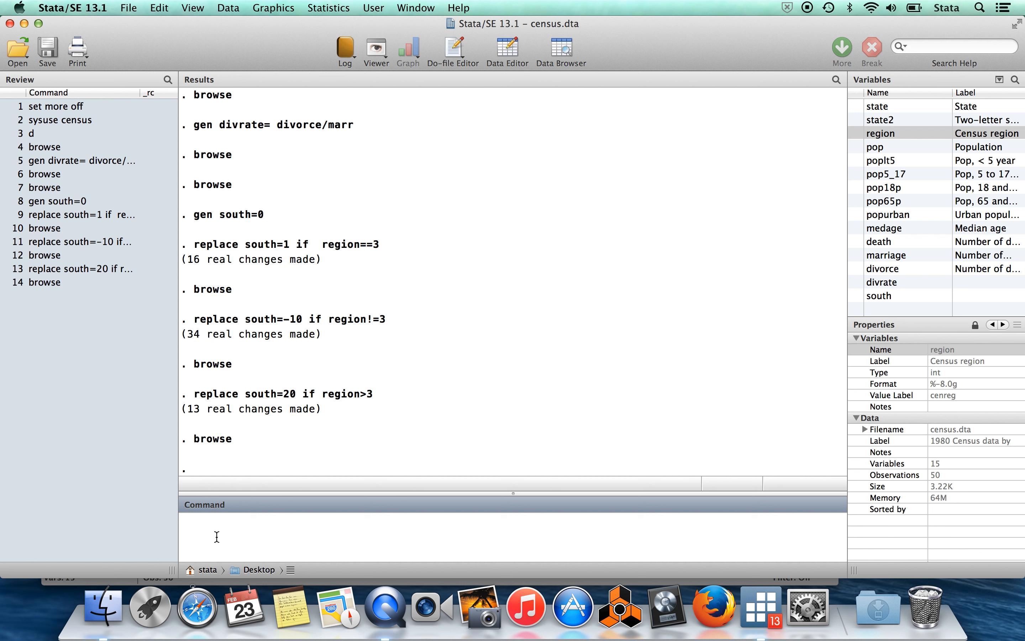
# Open the help for the label command and read the syntax for labelling variables and defining value labels.
pyautogui.write('help label')
pyautogui.press('Return')
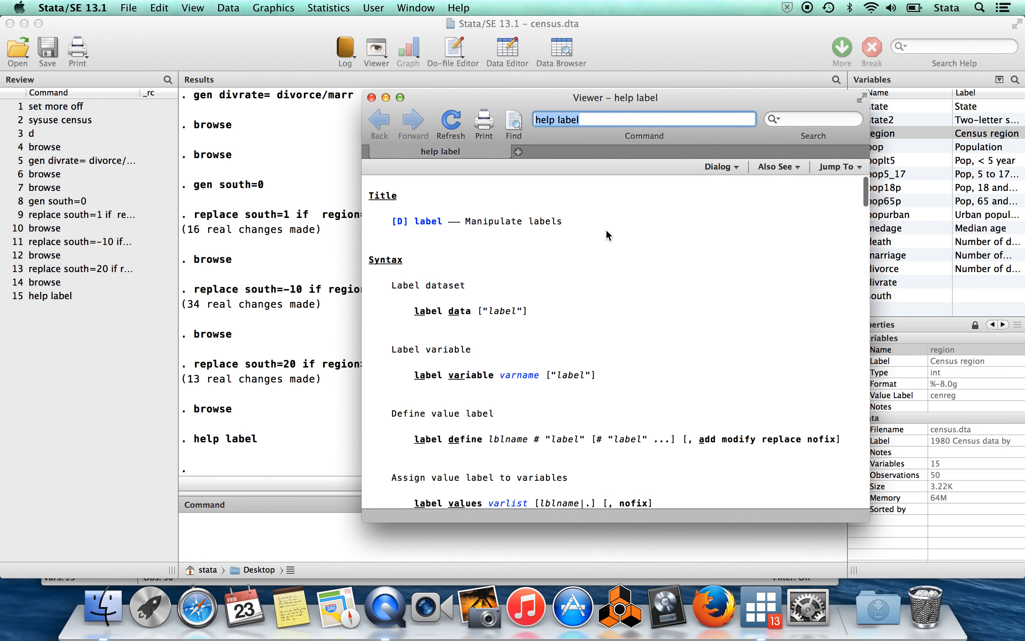
pyautogui.scroll(-3, 604, 249)
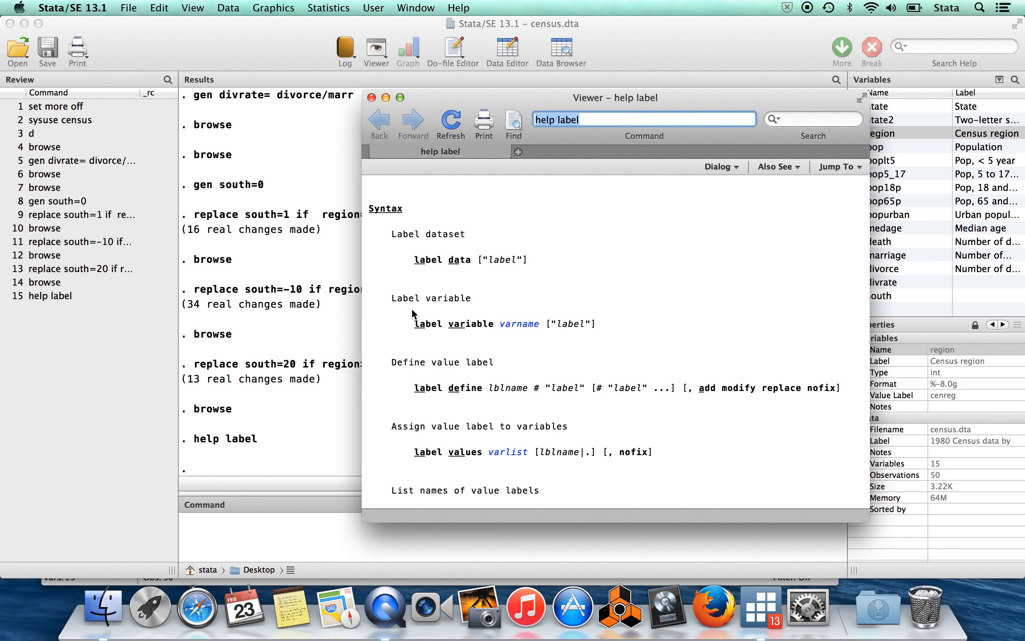
pyautogui.scroll(-3, 555, 336)
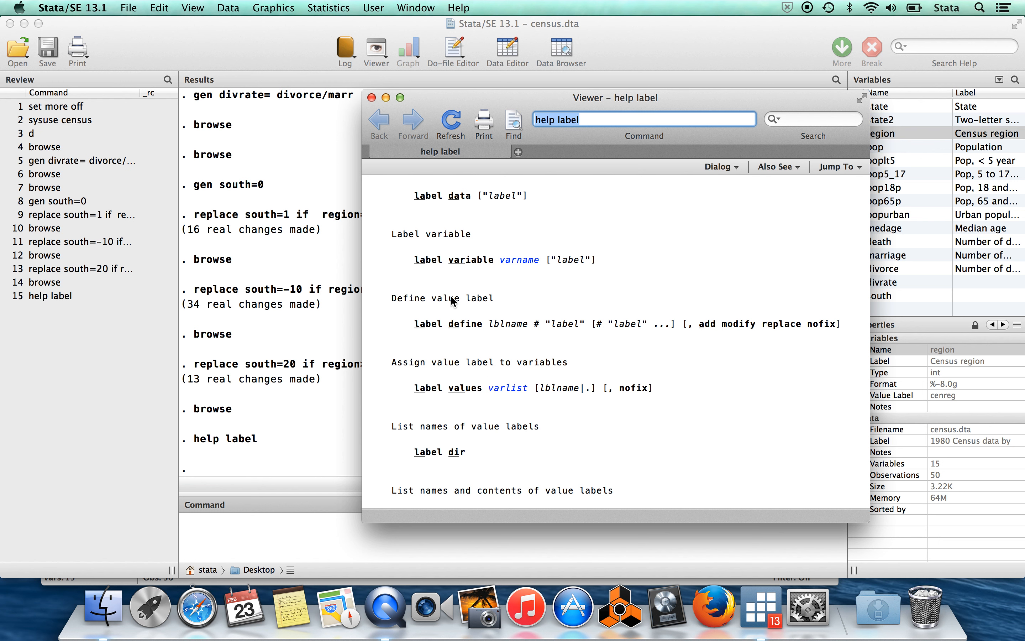
pyautogui.scroll(4, 530, 300)
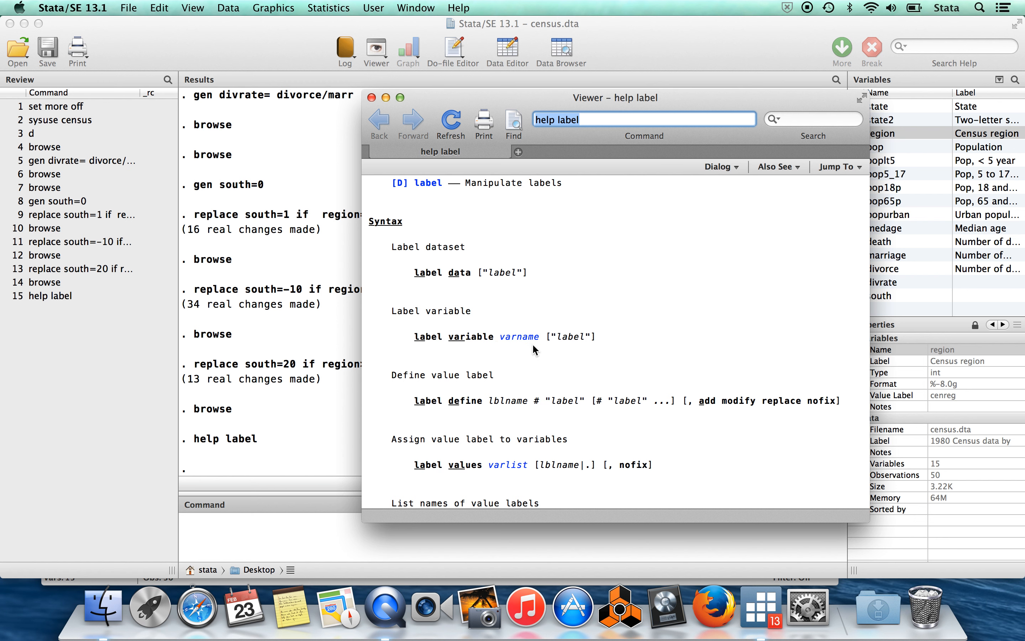
# Label the variable south with the text "pay no attention".
pyautogui.click(297, 525)
pyautogui.write('label v')
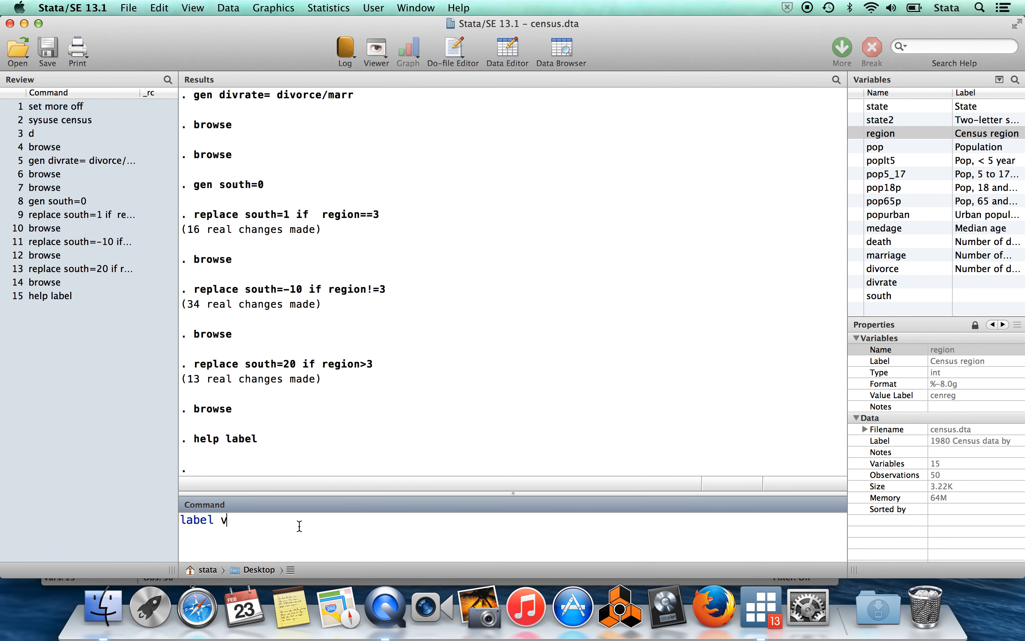
pyautogui.write('ariable south "pay no a attention"')
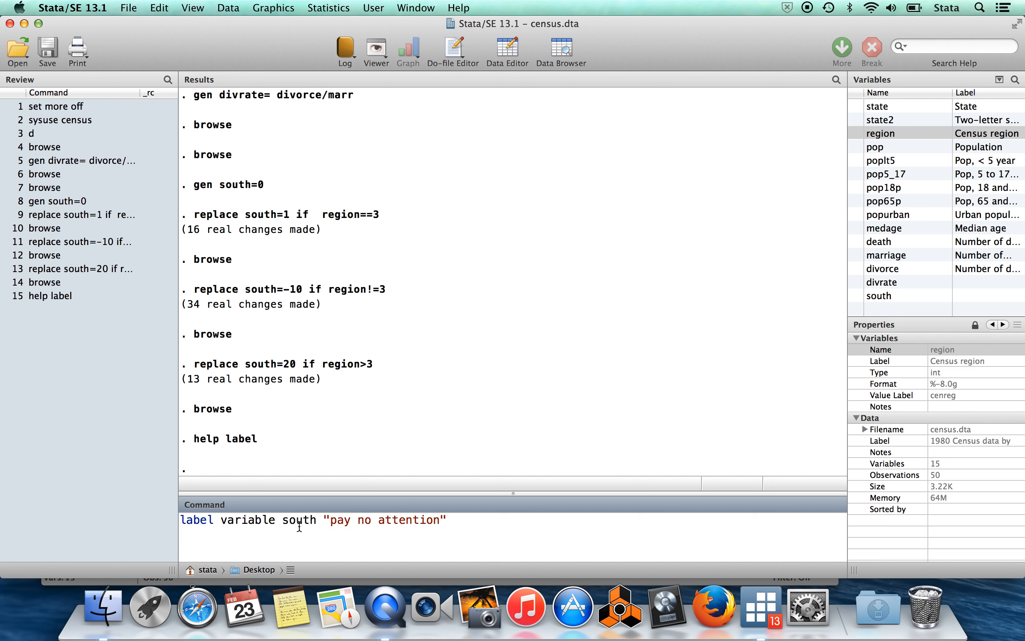
pyautogui.press('Return')
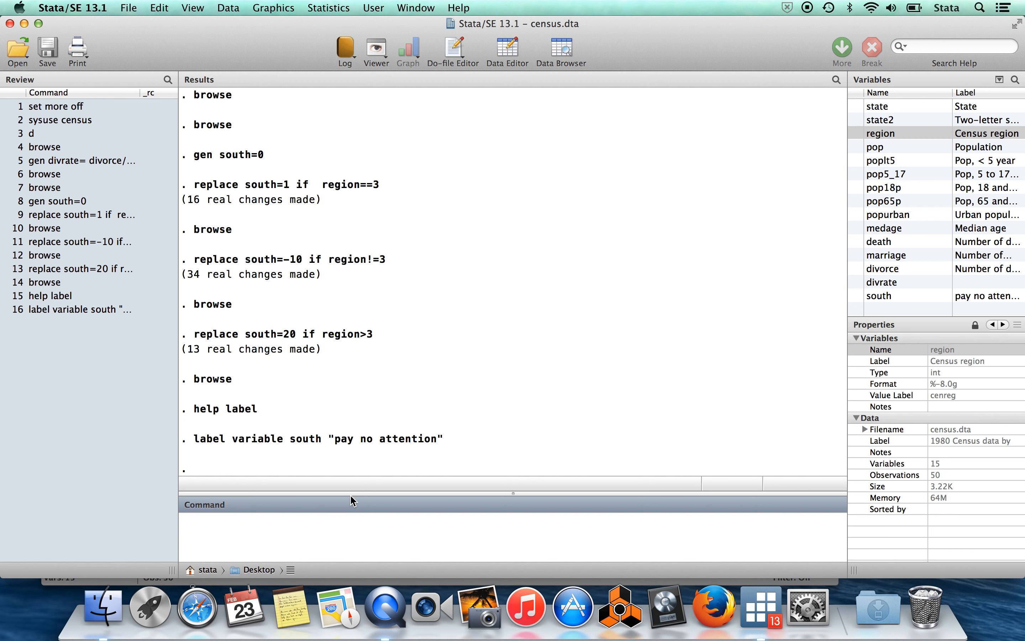
# Describe the dataset and examine the variable label entries of south and divrate.
pyautogui.write('d')
pyautogui.press('Return')
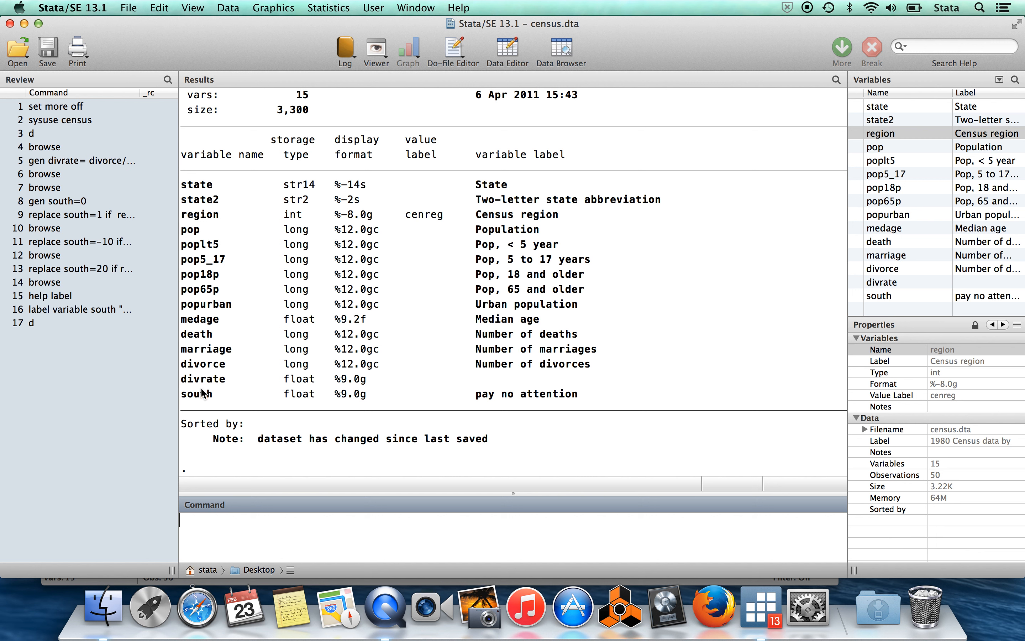
pyautogui.moveTo(585, 394); pyautogui.dragTo(474, 392)
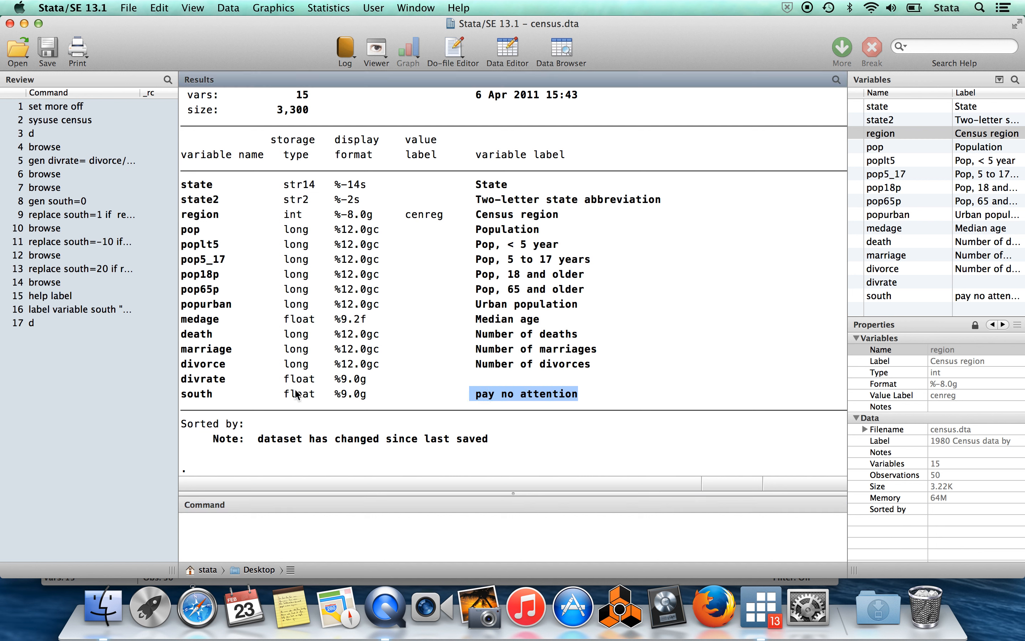
pyautogui.moveTo(547, 366); pyautogui.dragTo(486, 383)
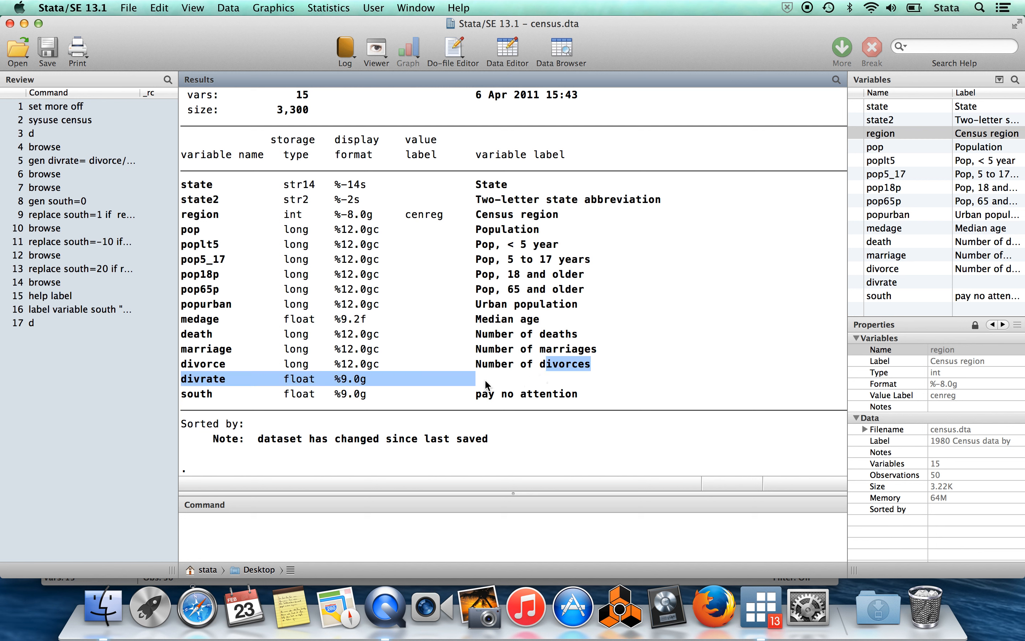
pyautogui.click(504, 384)
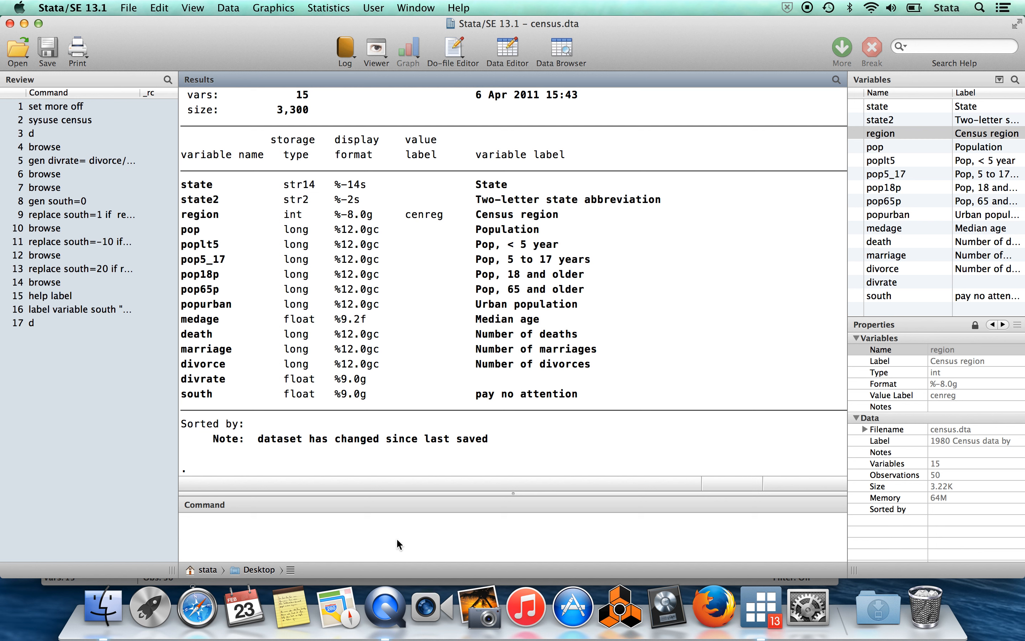
# Rename the variable south to nonsense.
pyautogui.click(416, 537)
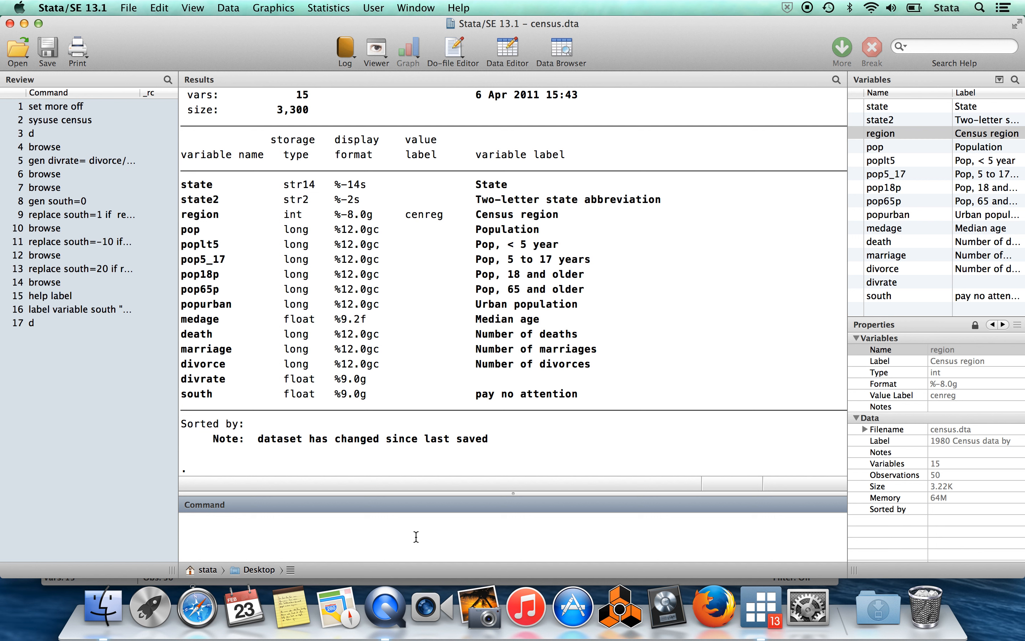
pyautogui.write('rename south nonsense')
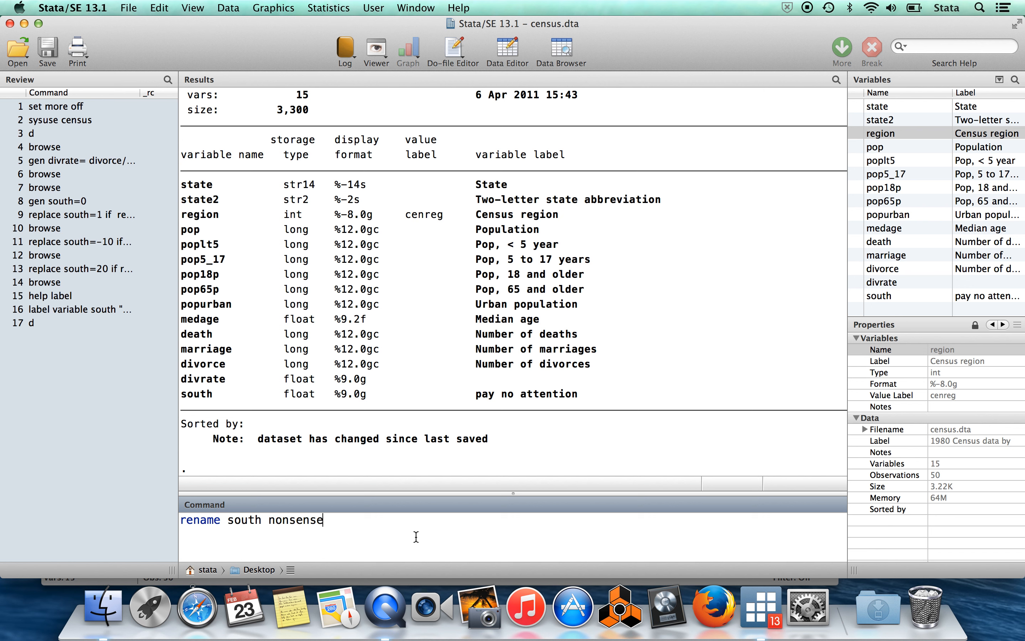
pyautogui.press('Return')
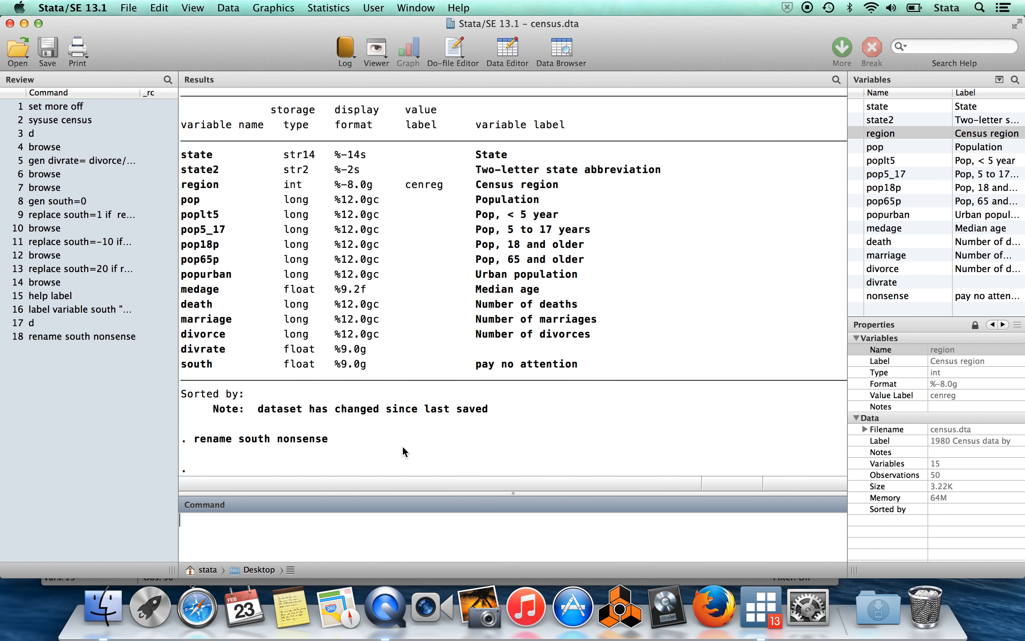
# Describe the dataset and check the name of the last variable in the listing.
pyautogui.write('d')
pyautogui.press('Return')
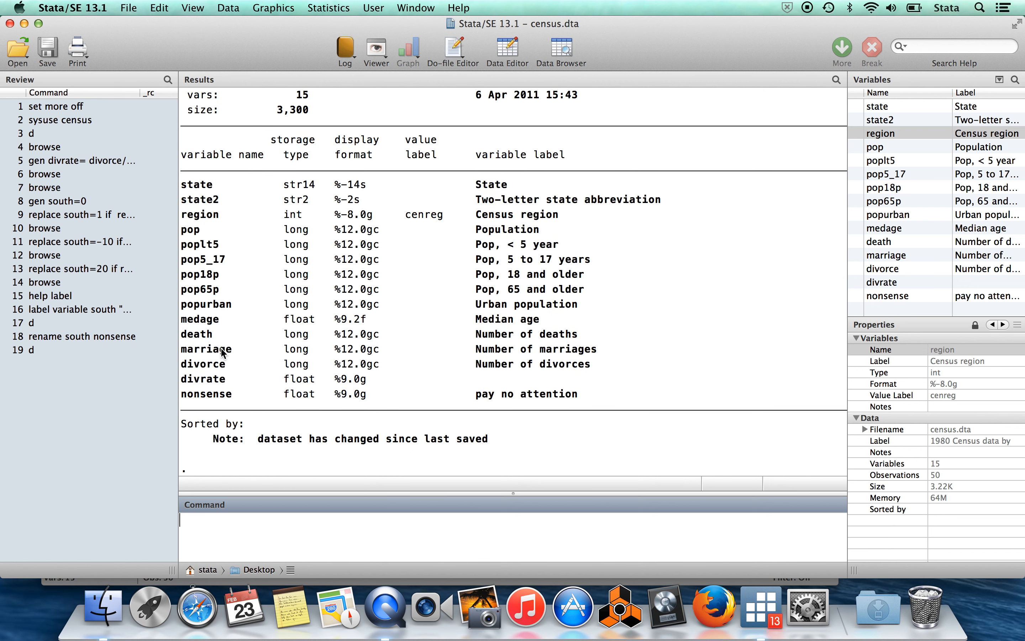
pyautogui.moveTo(237, 394); pyautogui.dragTo(180, 396)
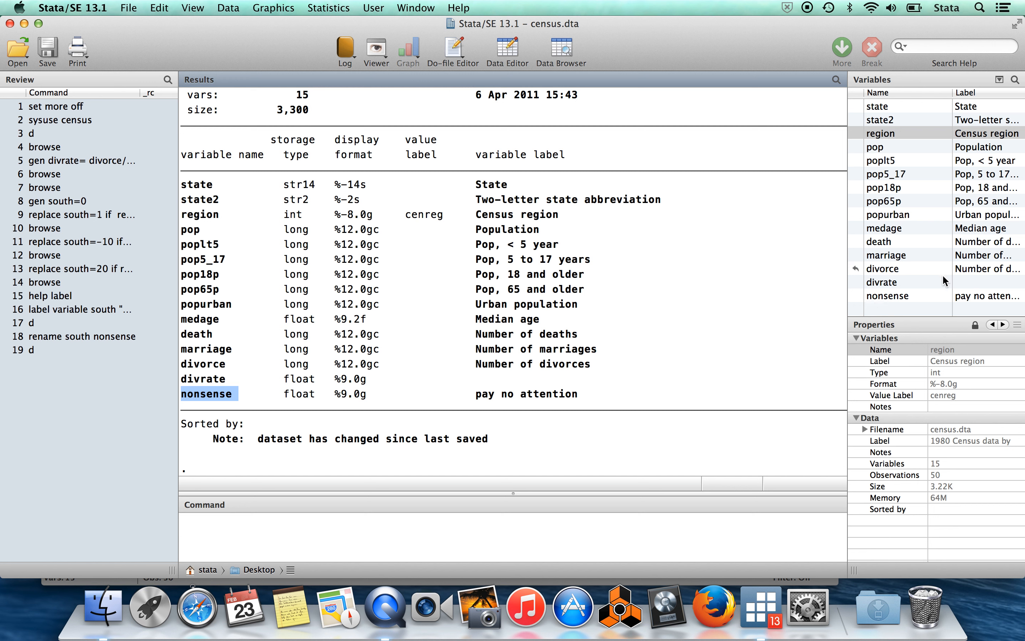
# Open the dataset for editing with the edit command, agreeing to leave browse mode.
pyautogui.click(377, 535)
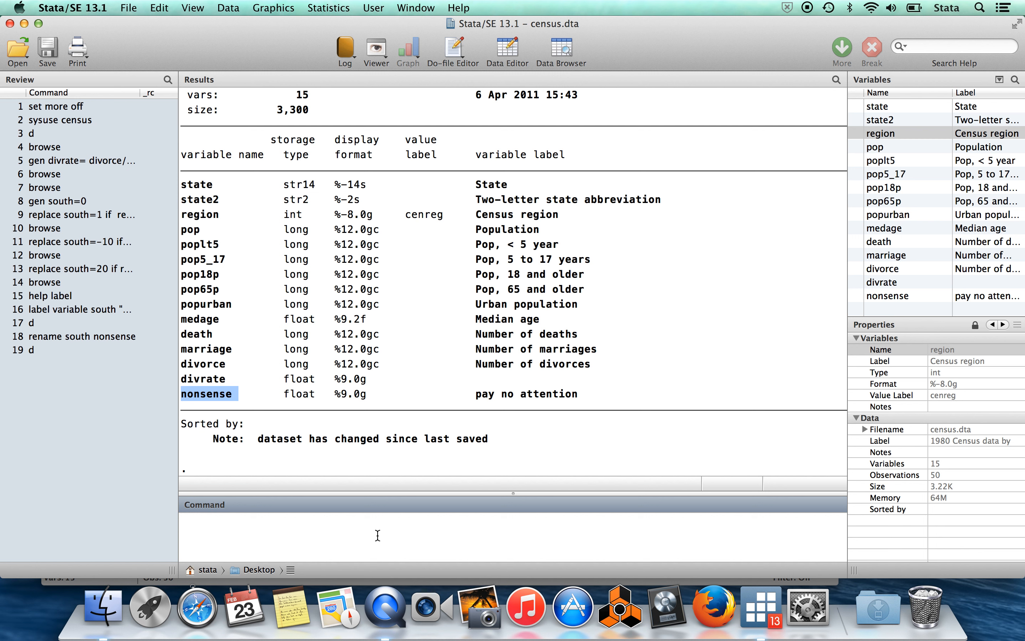
pyautogui.write('edit')
pyautogui.press('Return')
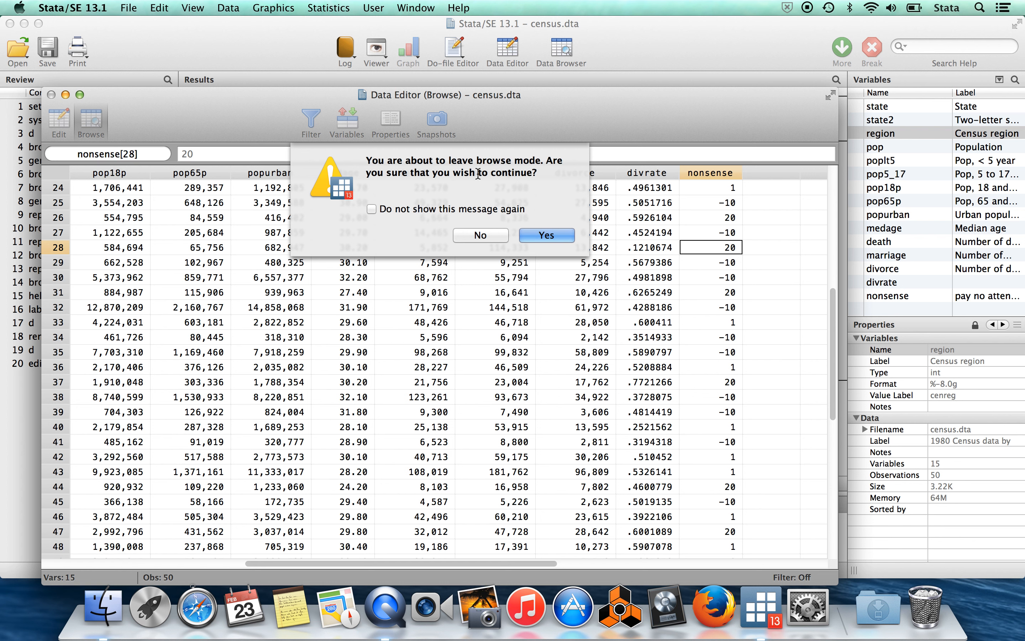
pyautogui.click(545, 236)
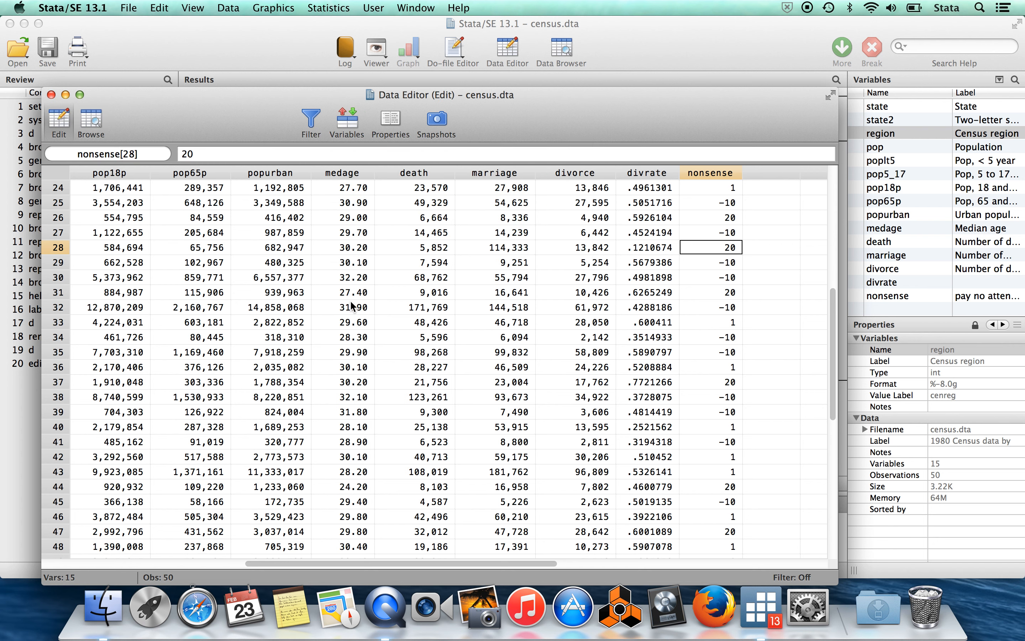
# Change the state2 value of the first observation, Alabama, to ALABAMA in the data grid.
pyautogui.hscroll(-10, 350, 300)
pyautogui.scroll(8, 255, 246)
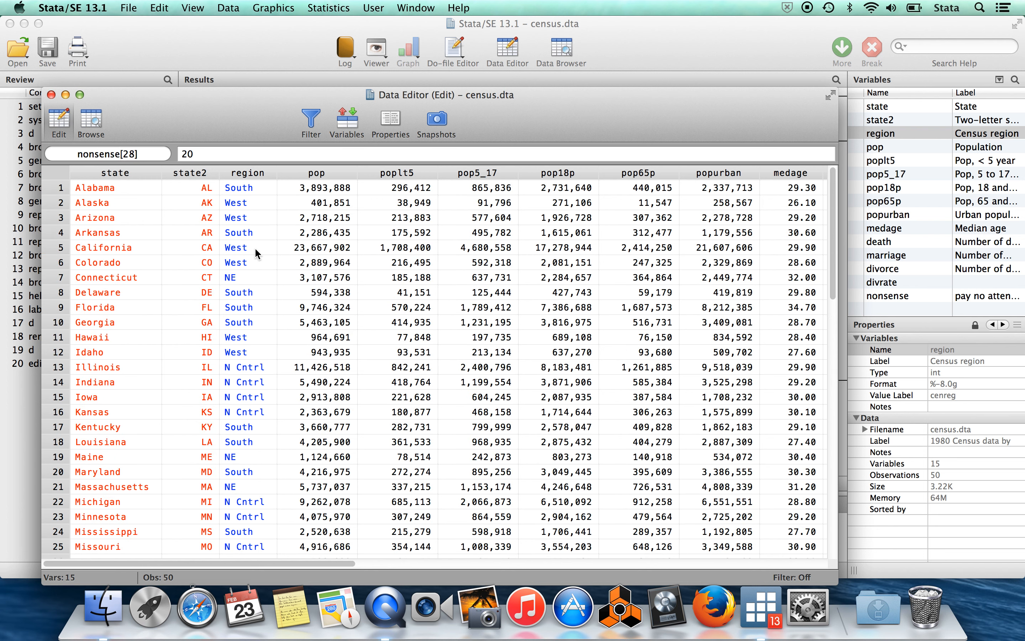
pyautogui.doubleClick(192, 187)
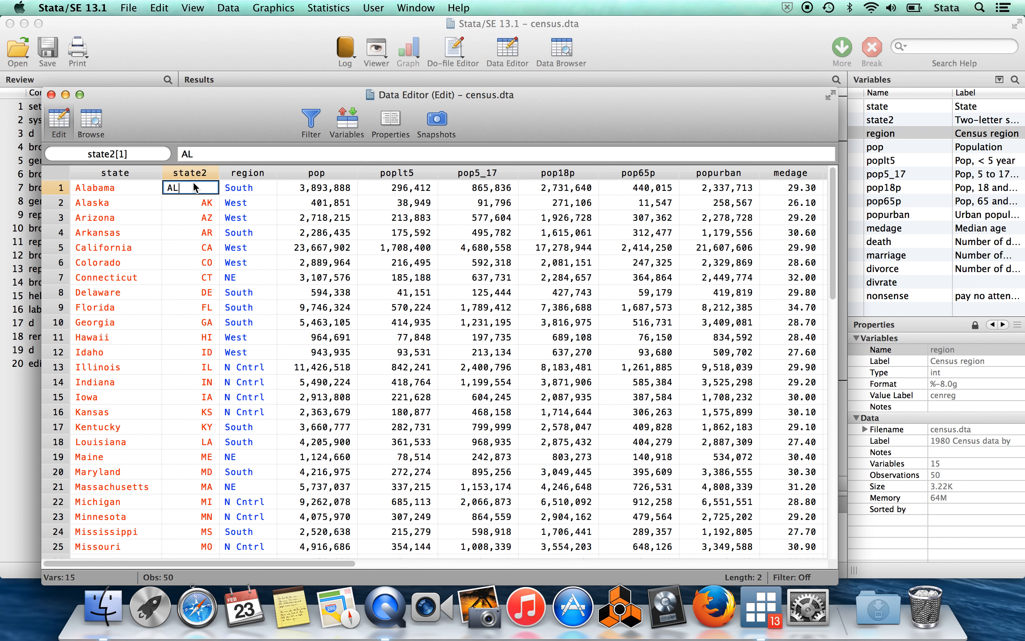
pyautogui.write('ABAMA')
pyautogui.press('Return')
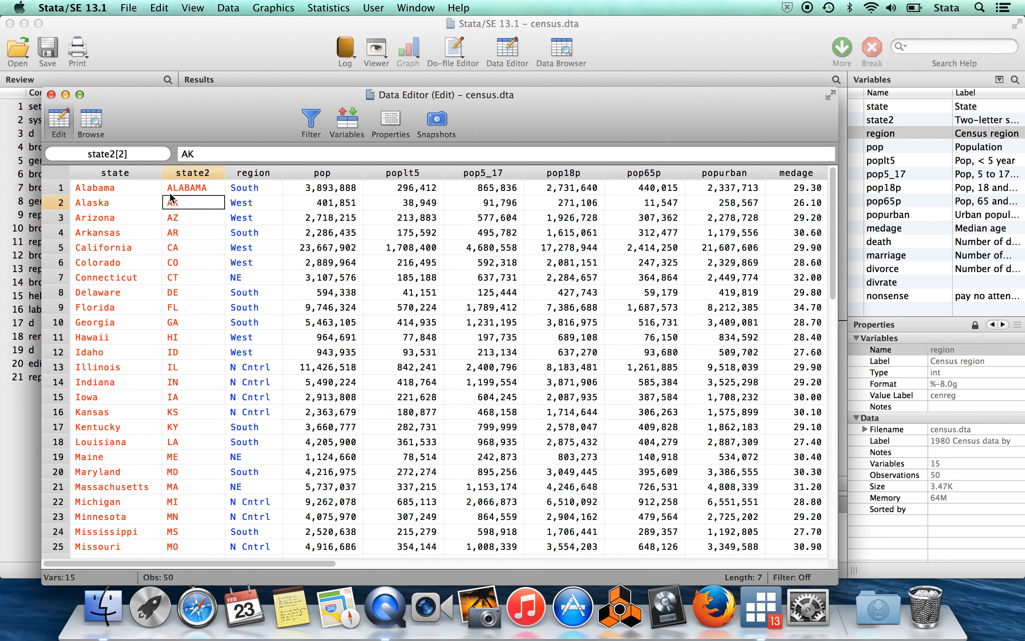
# Shorten the state2 value of the first observation back to AL in the data grid.
pyautogui.click(185, 190)
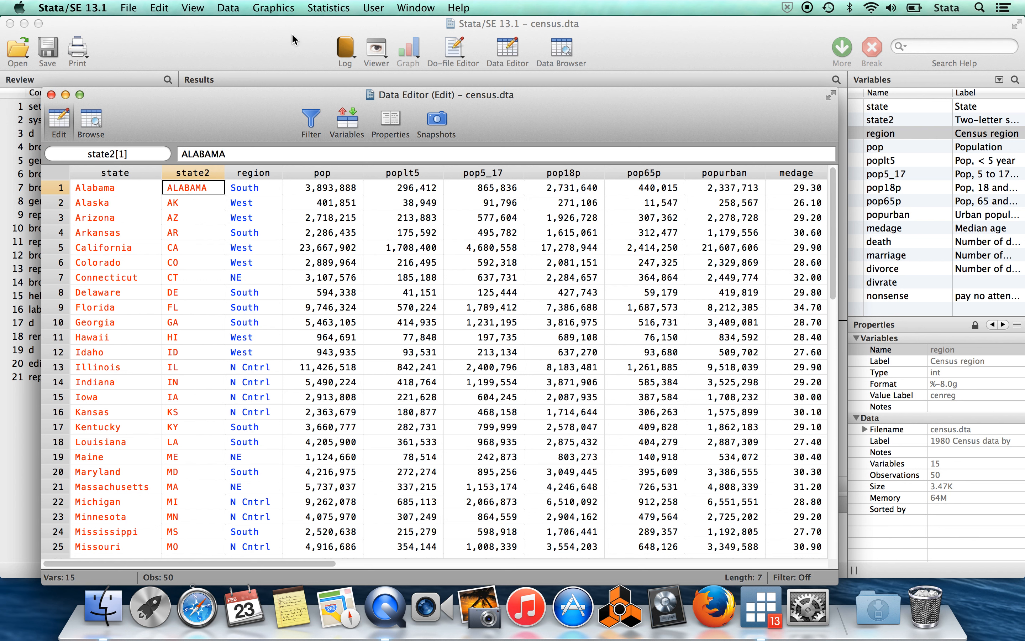
pyautogui.doubleClick(194, 187)
pyautogui.press('BackSpace')
pyautogui.press('BackSpace')
pyautogui.press('BackSpace')
pyautogui.press('BackSpace')
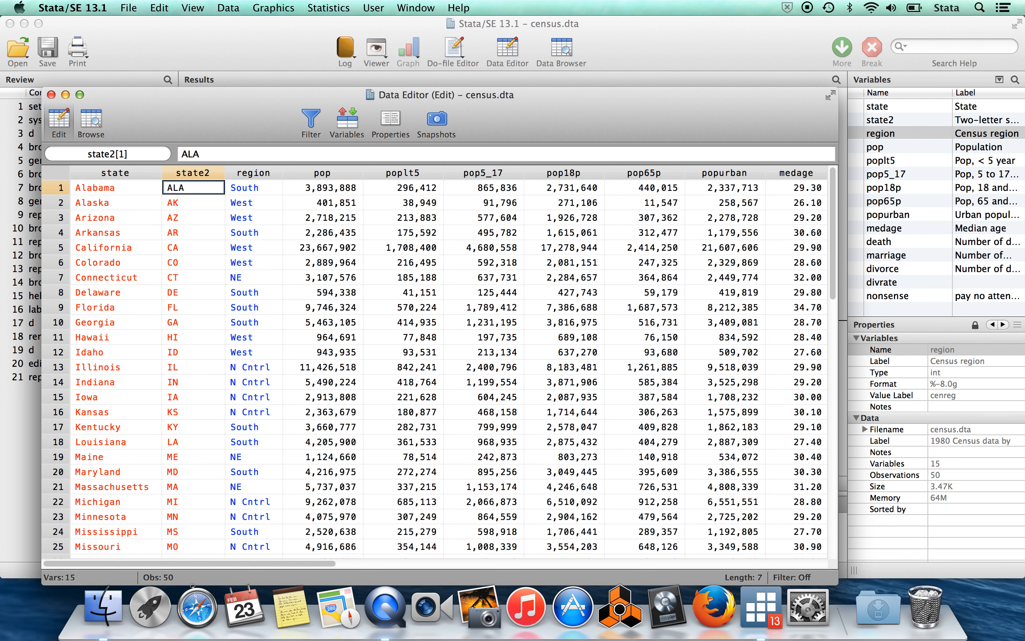
pyautogui.press('BackSpace')
pyautogui.press('Return')
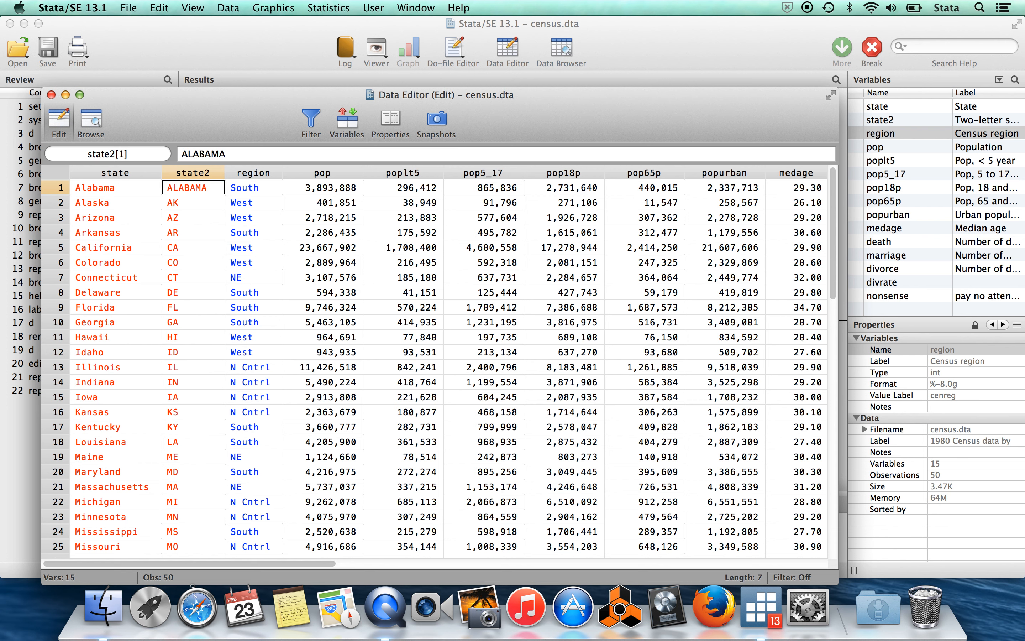
# Examine the logged replace commands for the state2 edits in the results, especially the "in 1" qualifier.
pyautogui.click(285, 40)
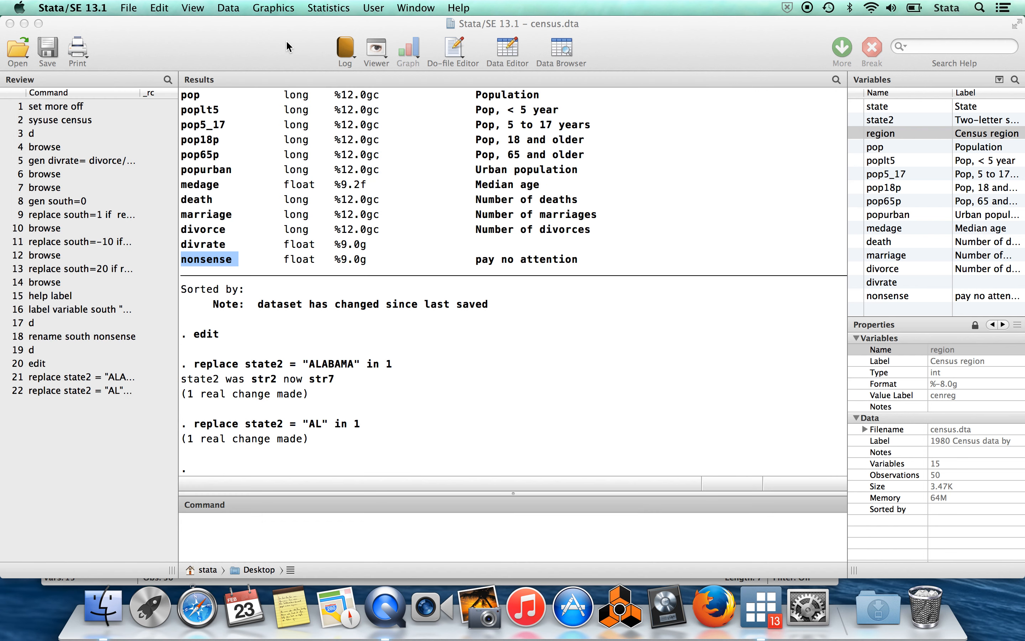
pyautogui.scroll(1, 501, 352)
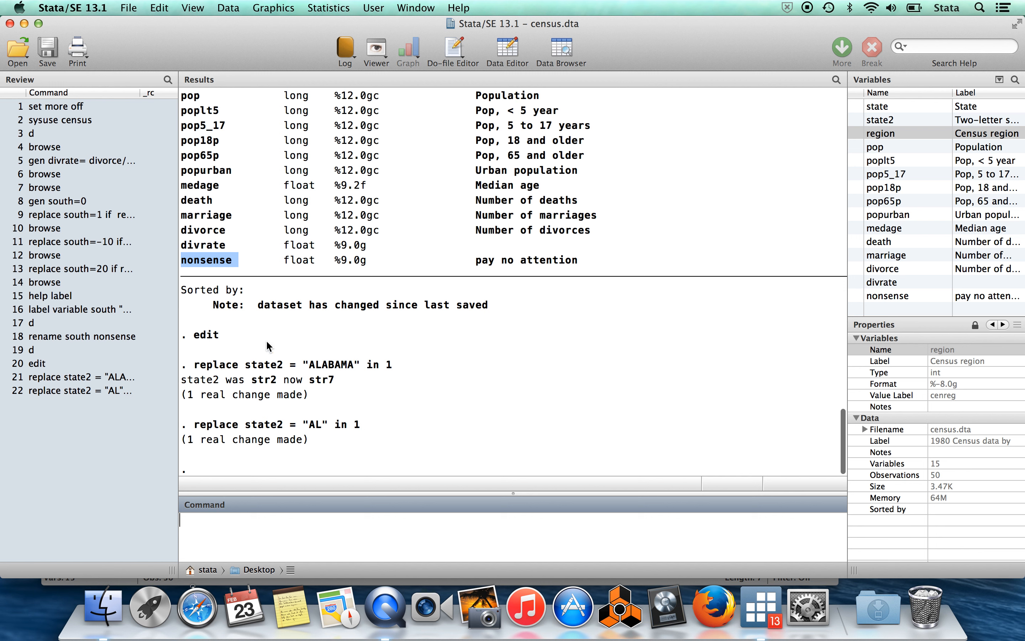
pyautogui.click(378, 394)
pyautogui.moveTo(400, 365); pyautogui.dragTo(193, 367)
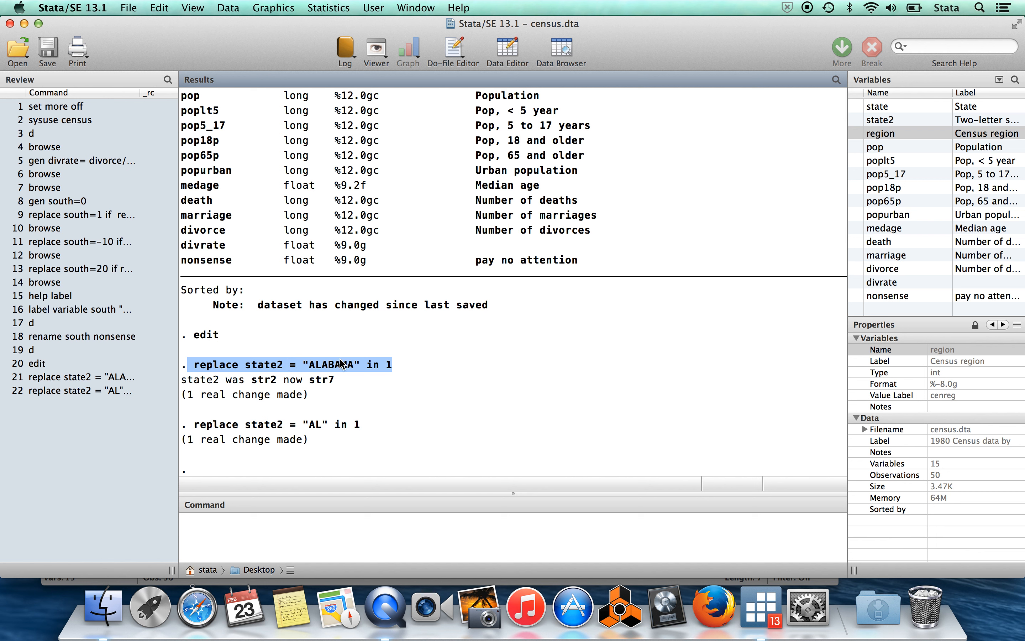
pyautogui.click(389, 367)
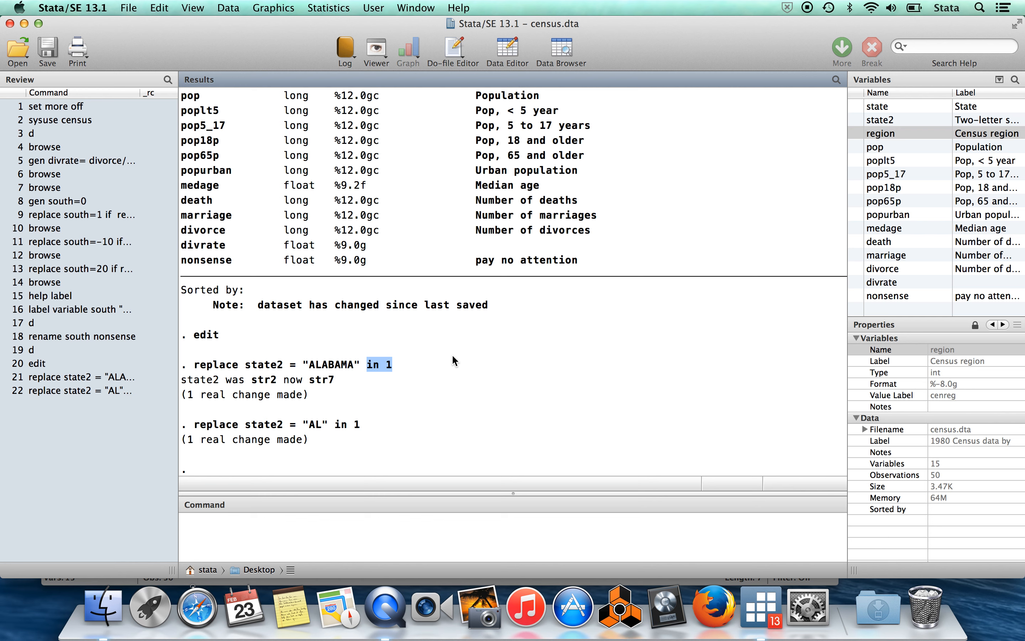
# Browse the dataset and check Alabama's state2 value in the first observation.
pyautogui.click(286, 528)
pyautogui.write('browse')
pyautogui.press('Return')
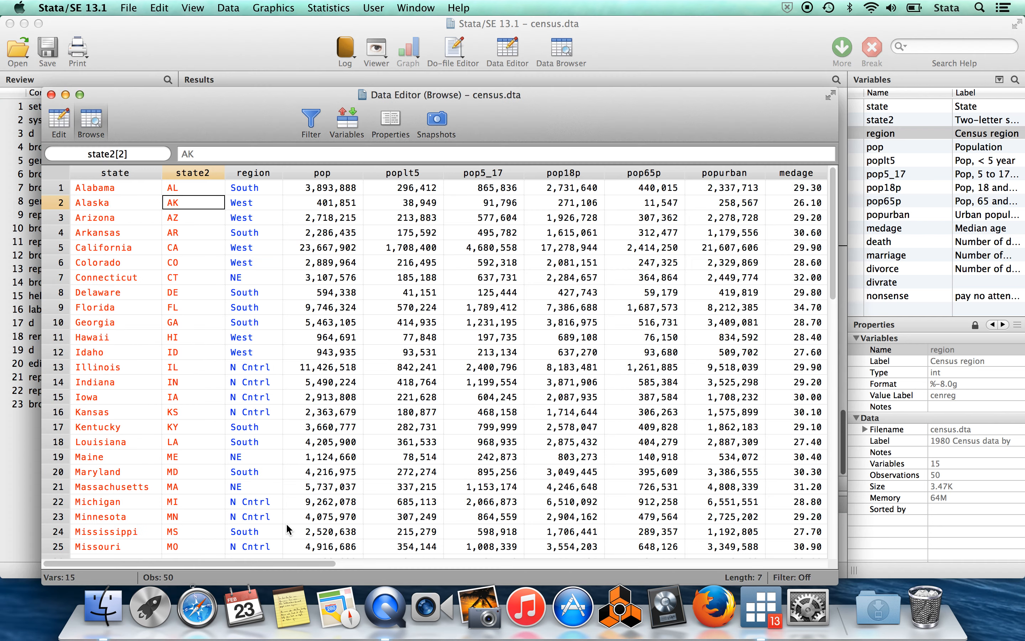
pyautogui.press('Up')
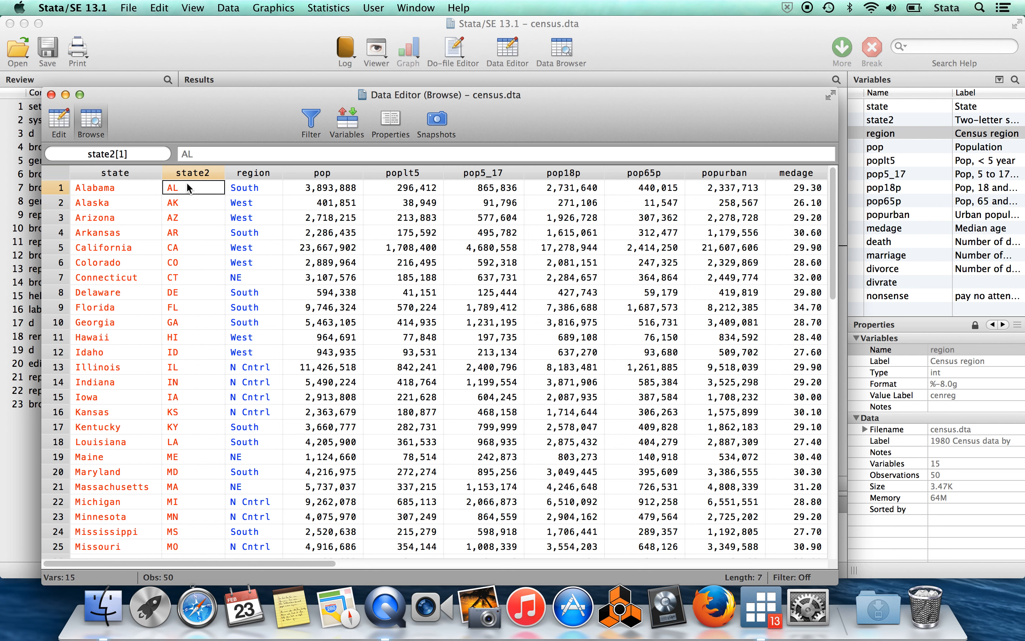
pyautogui.click(662, 35)
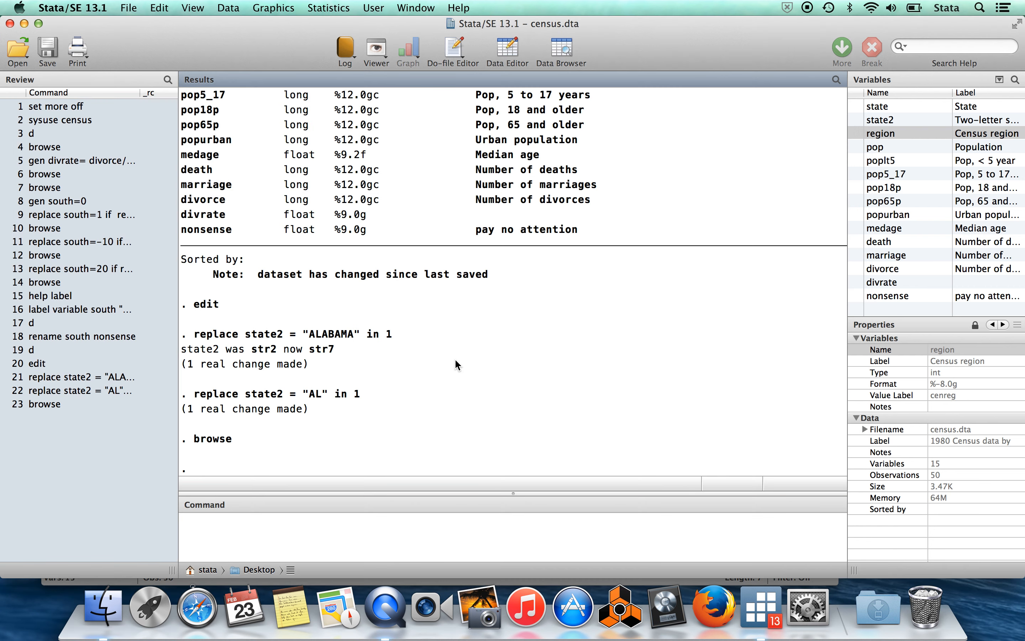
# Rerun the earlier command replace state2 = "ALABAMA" in 1 from the command history.
pyautogui.click(251, 545)
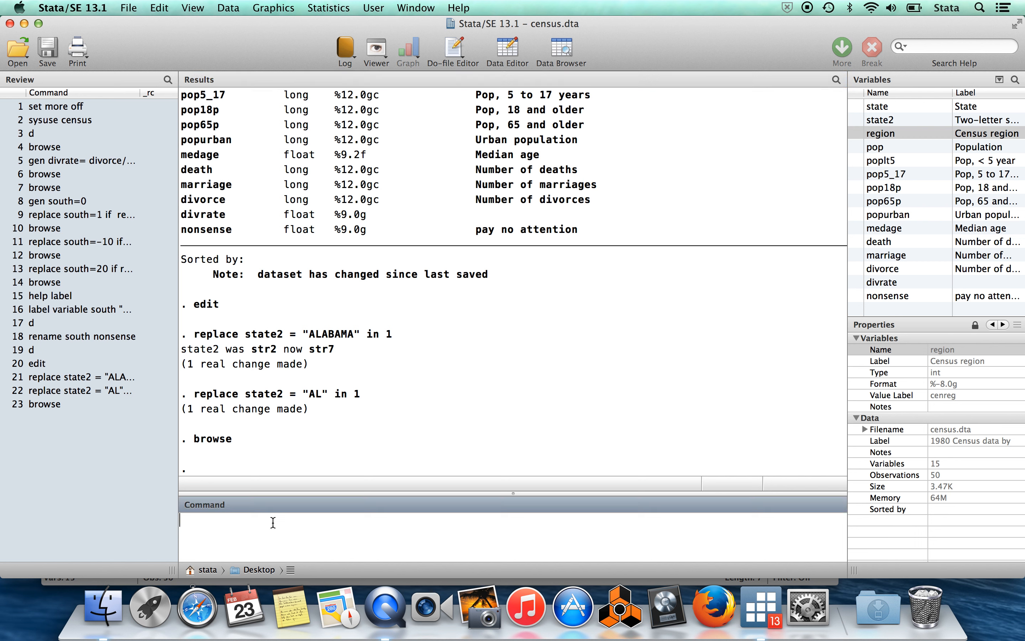
pyautogui.click(106, 377)
pyautogui.click(426, 534)
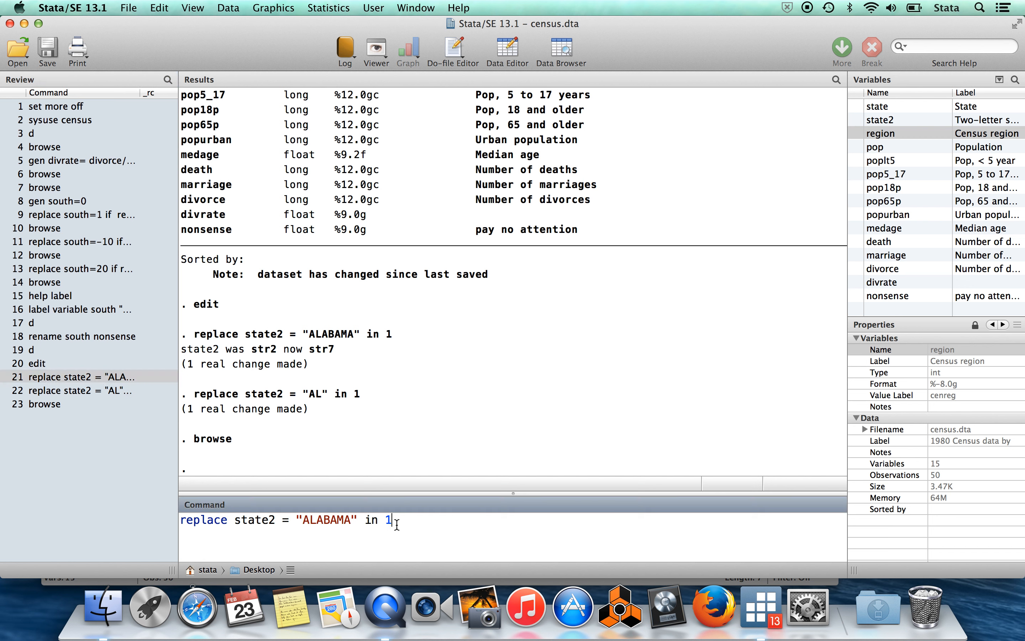
pyautogui.press('Return')
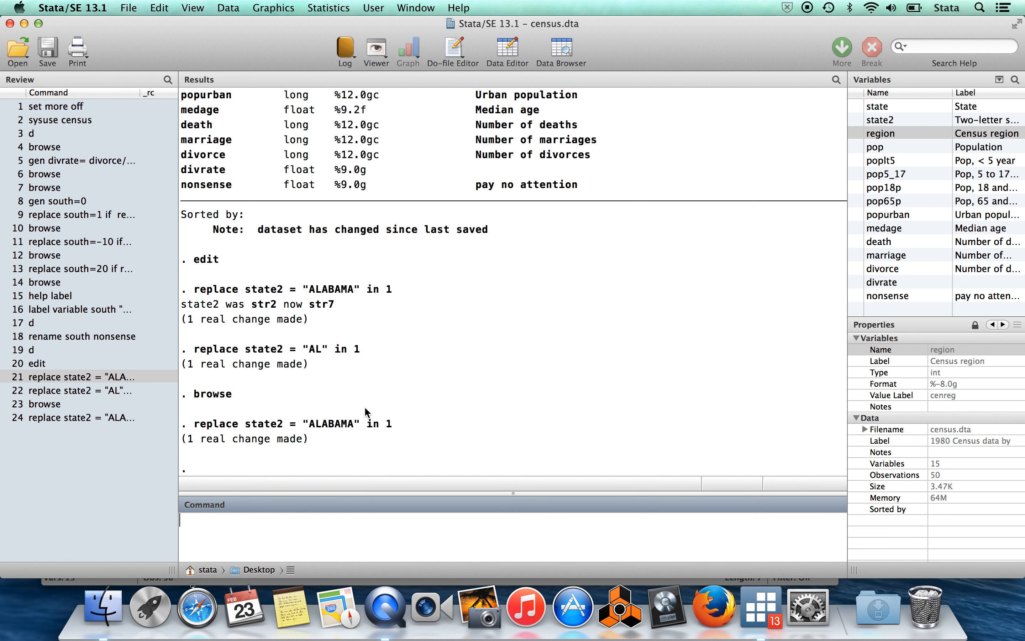
# Browse the data again to check how the rerun replace command affected state2, and return to the main window.
pyautogui.write('browse')
pyautogui.press('Return')
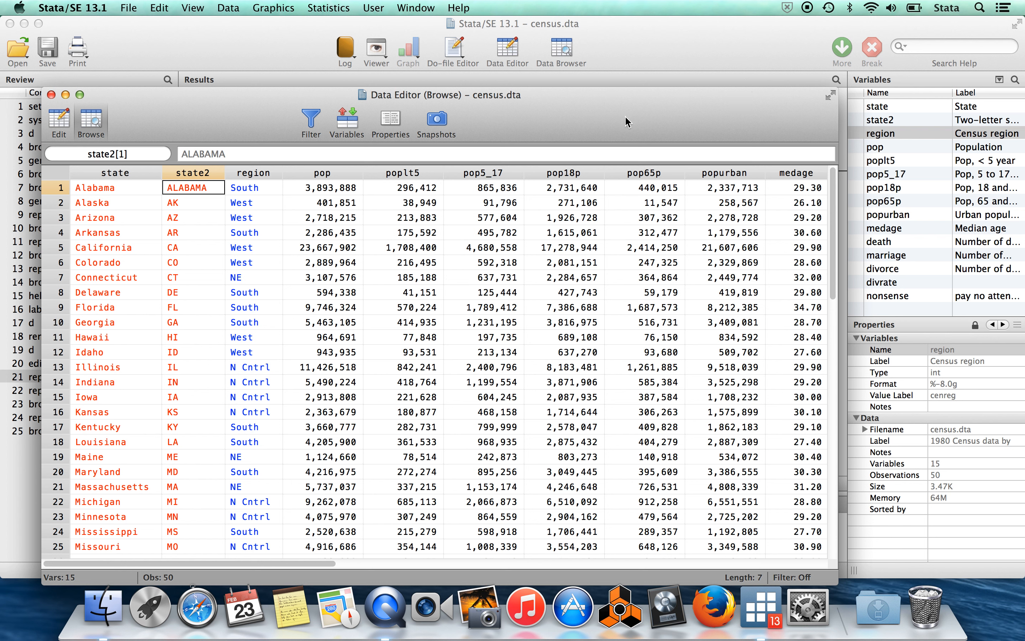
pyautogui.click(647, 40)
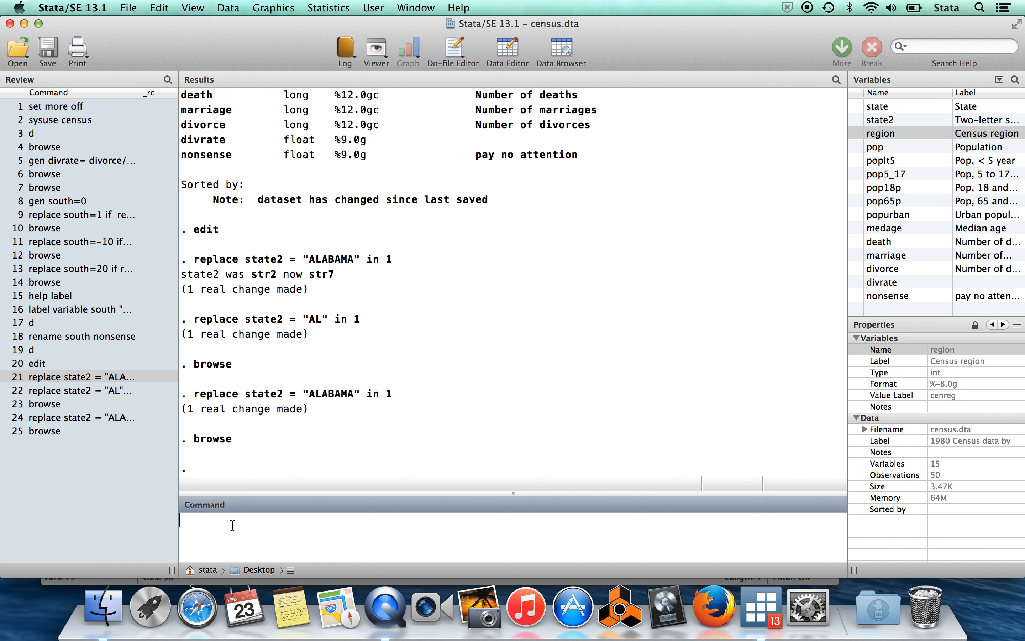
# Drop the variable nonsense using the abbreviated command drop nonsens.
pyautogui.write('drop nonsens')
pyautogui.press('Return')
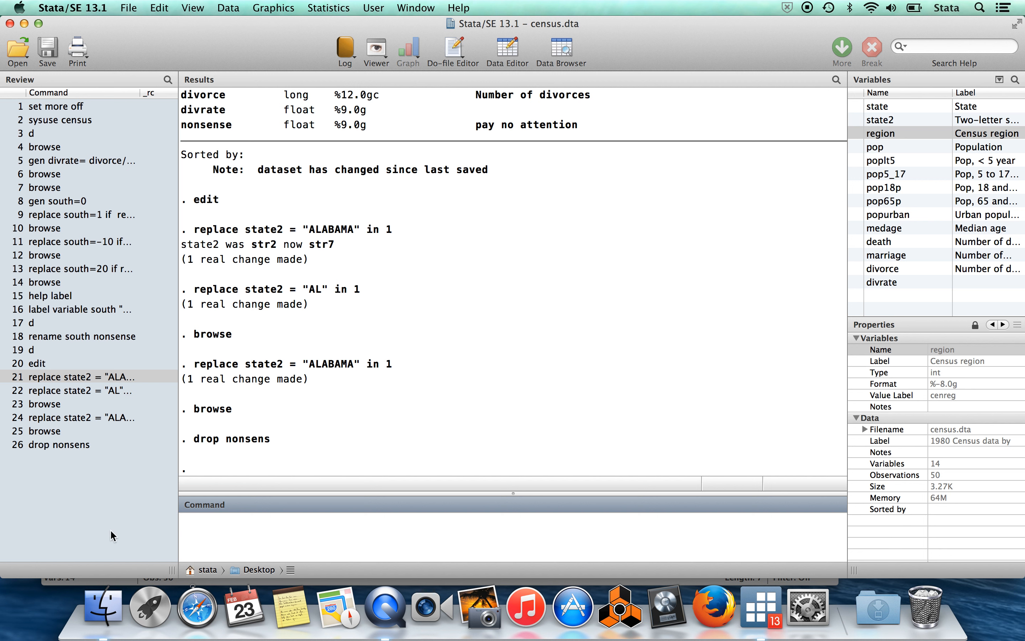
# Drop the variables divrate and divorce with a single drop command.
pyautogui.write('drop')
pyautogui.click(855, 282)
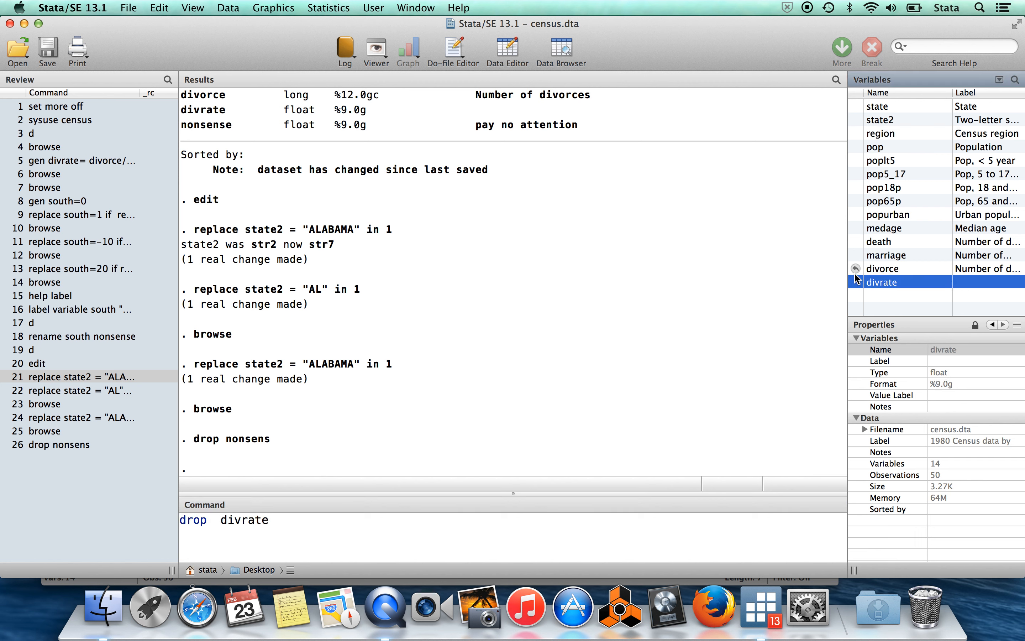
pyautogui.click(855, 268)
pyautogui.click(374, 529)
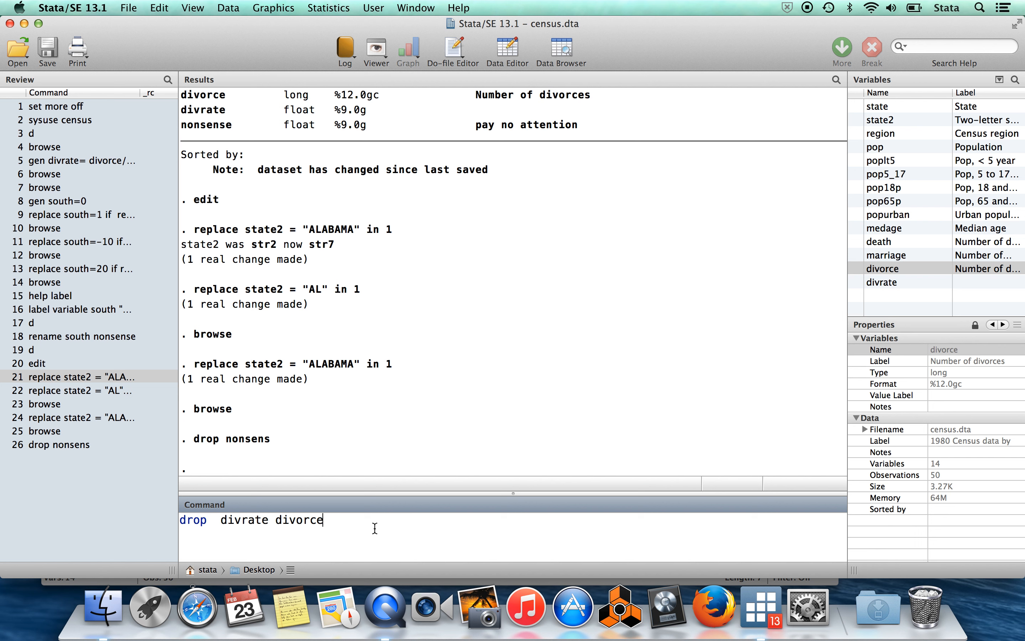
pyautogui.press('Return')
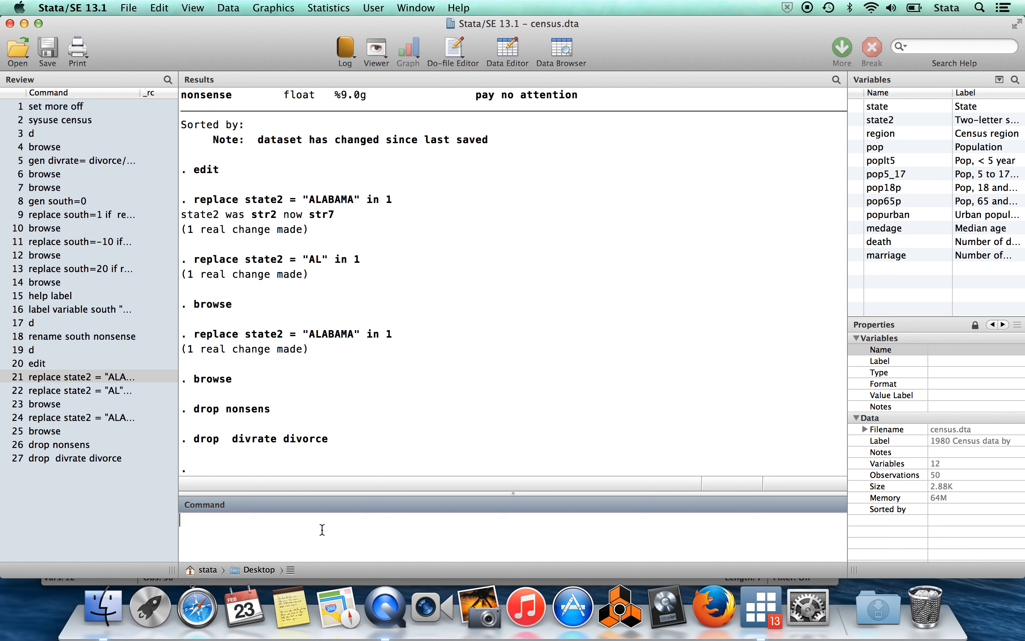
# Keep only the variables state, state2, region, pop, poplt5 and pop5_17.
pyautogui.write('keep')
pyautogui.click(856, 106)
pyautogui.click(856, 120)
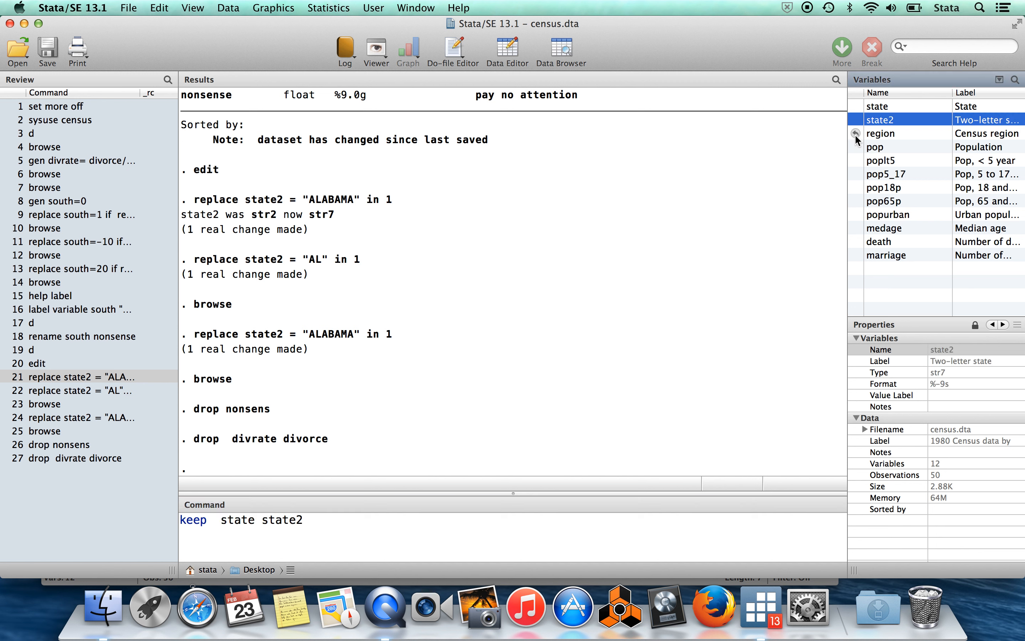
pyautogui.click(856, 133)
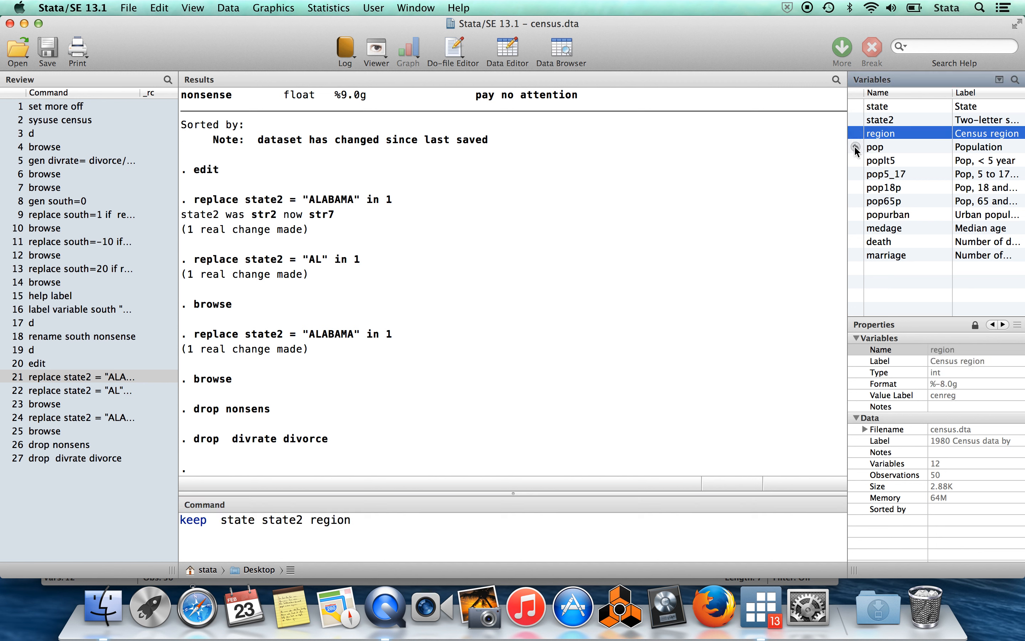
pyautogui.click(855, 147)
pyautogui.click(856, 161)
pyautogui.click(856, 174)
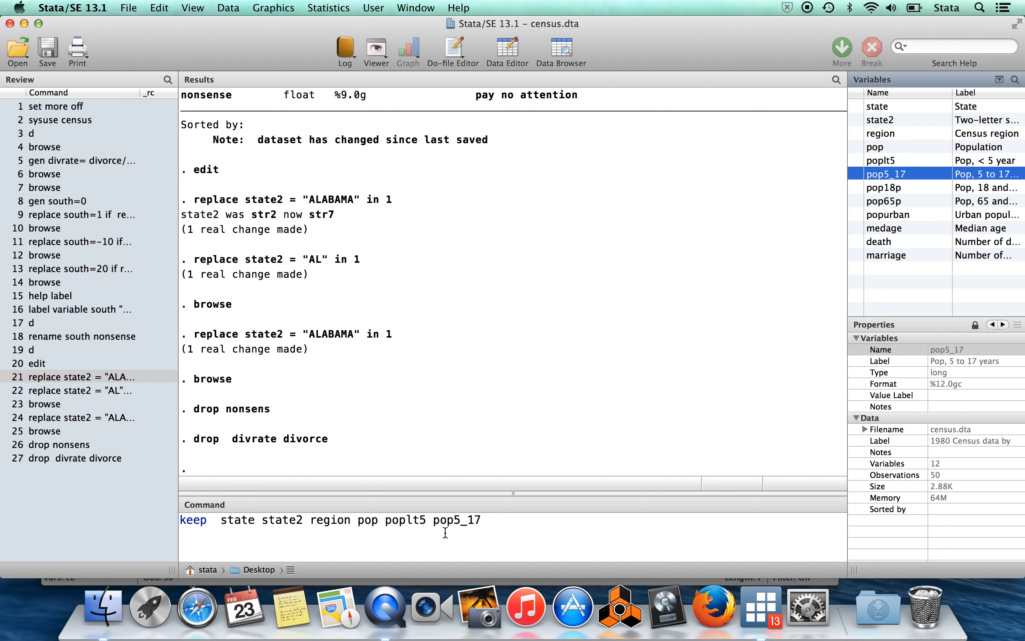
pyautogui.click(530, 533)
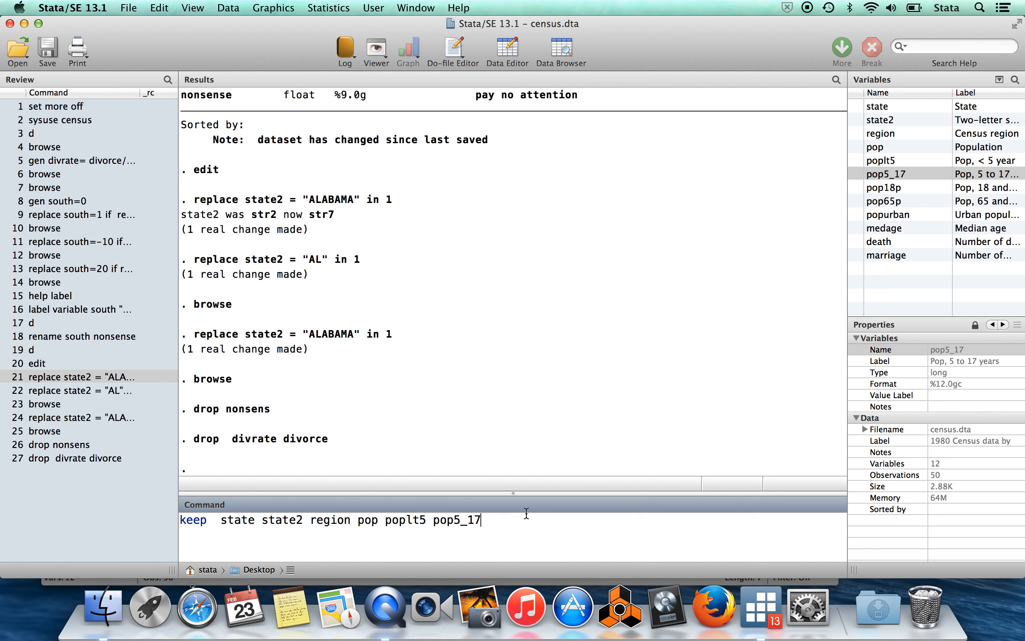
pyautogui.press('Return')
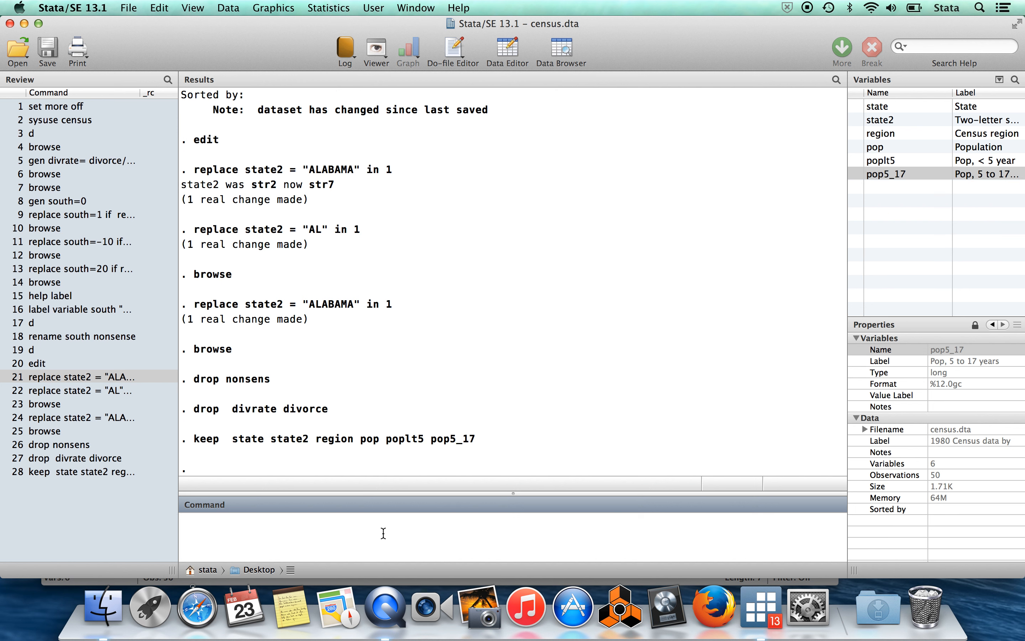
# Keep only the range of variables from state2 through poplt5, using a hyphenated variable list.
pyautogui.write('keep')
pyautogui.moveTo(856, 107)
pyautogui.click(855, 119)
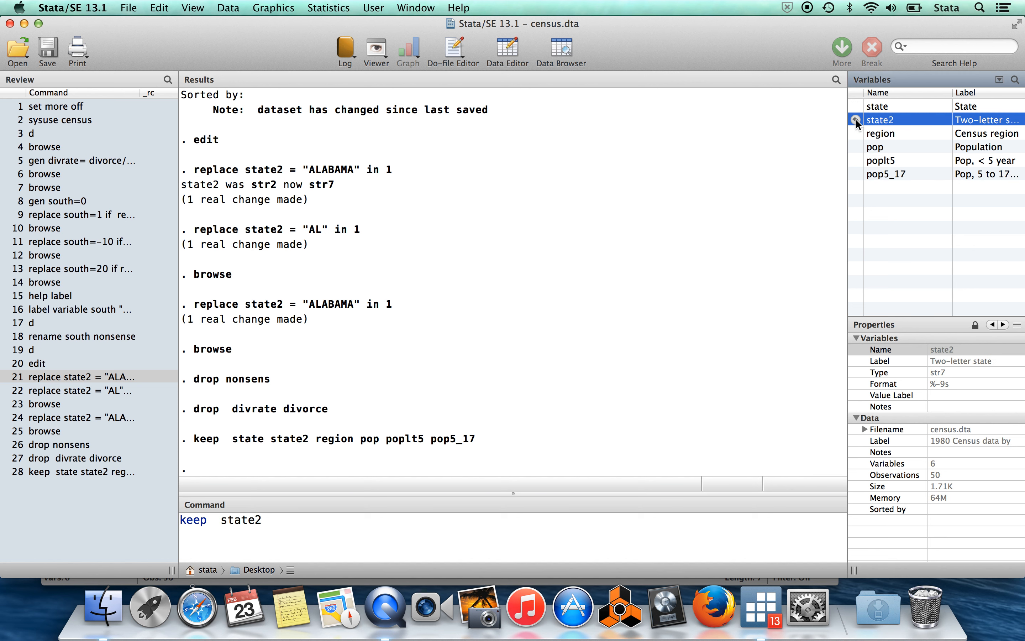
pyautogui.moveTo(855, 146)
pyautogui.click(308, 527)
pyautogui.write('-')
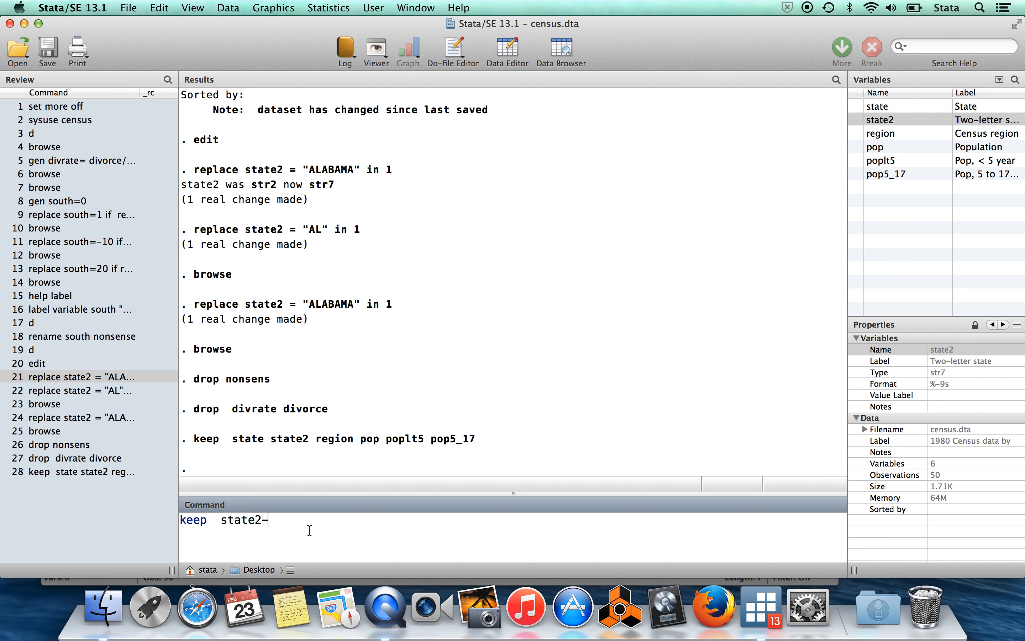
pyautogui.click(855, 160)
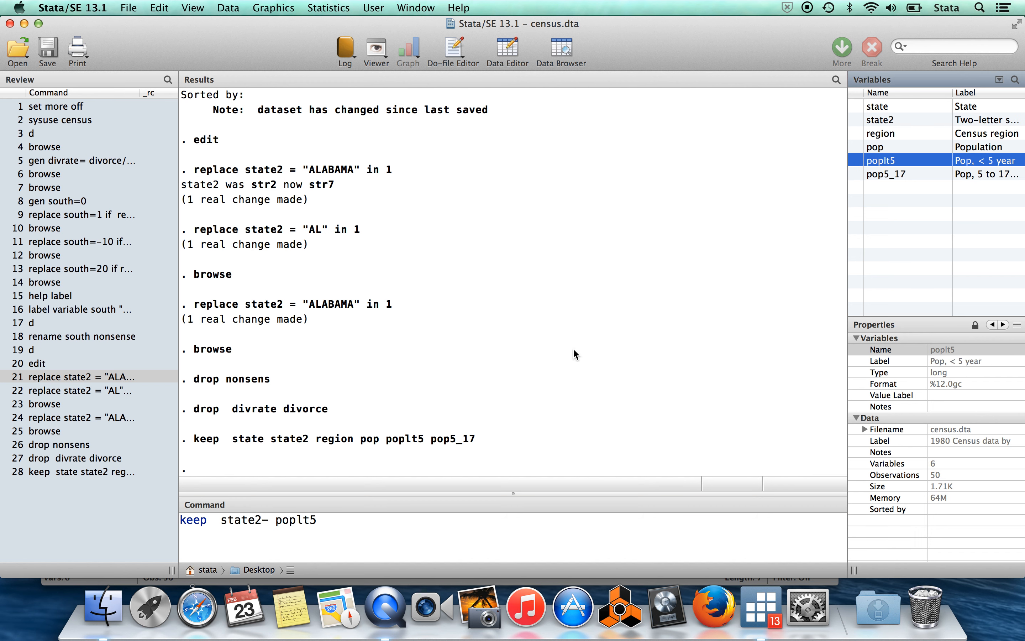
pyautogui.click(338, 525)
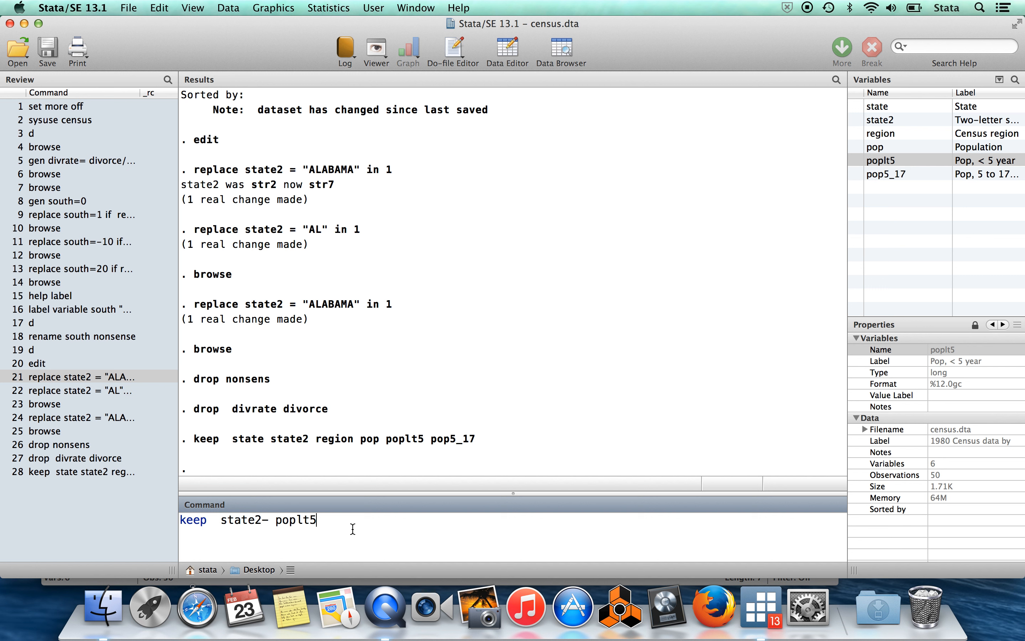
pyautogui.click(329, 527)
pyautogui.press('Return')
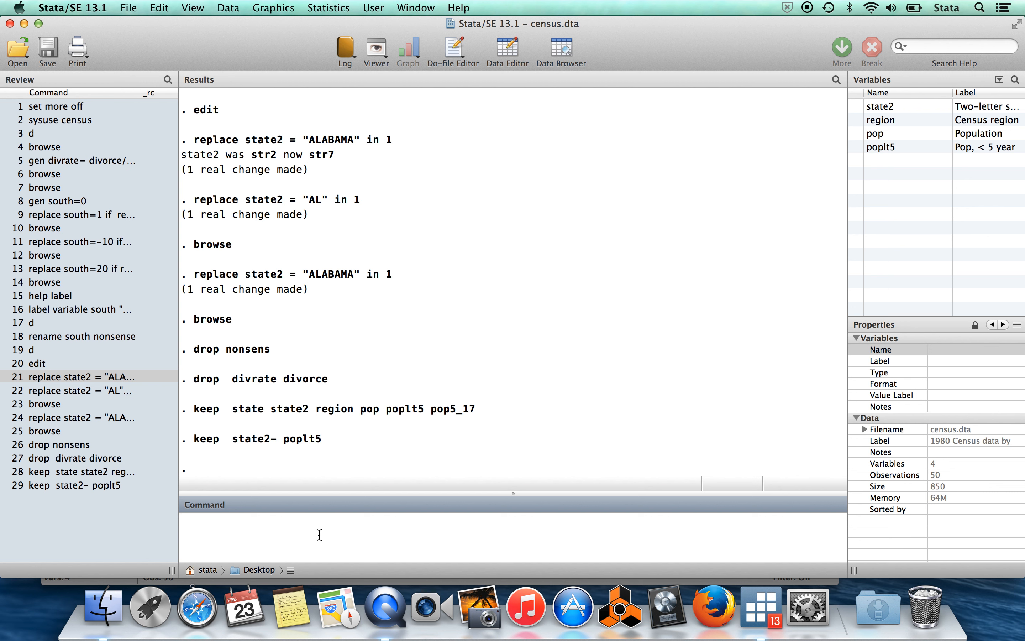
# Try to load the example dataset auto with sysuse.
pyautogui.write('sysuse auto')
pyautogui.press('Return')
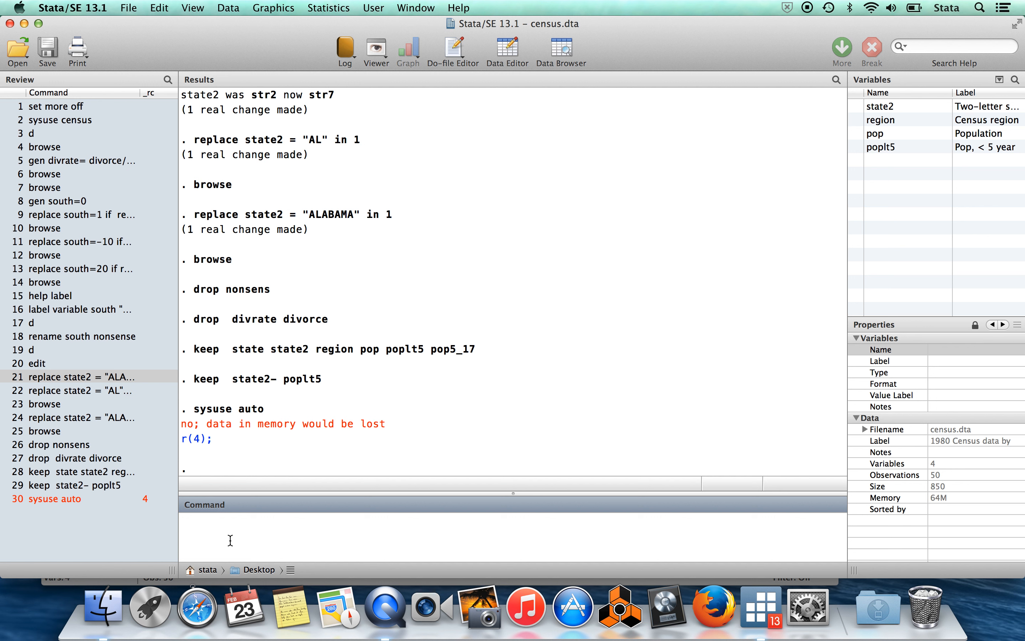
# Save the current data as terrible with the replace option, and load the example dataset auto with sysuse.
pyautogui.write('save terrible, replace')
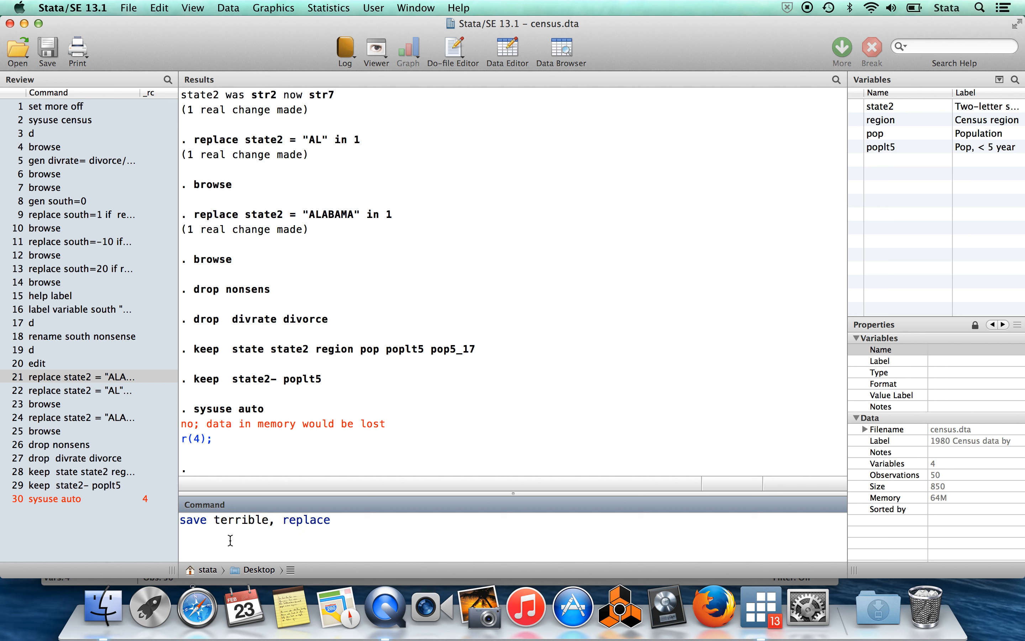
pyautogui.press('Return')
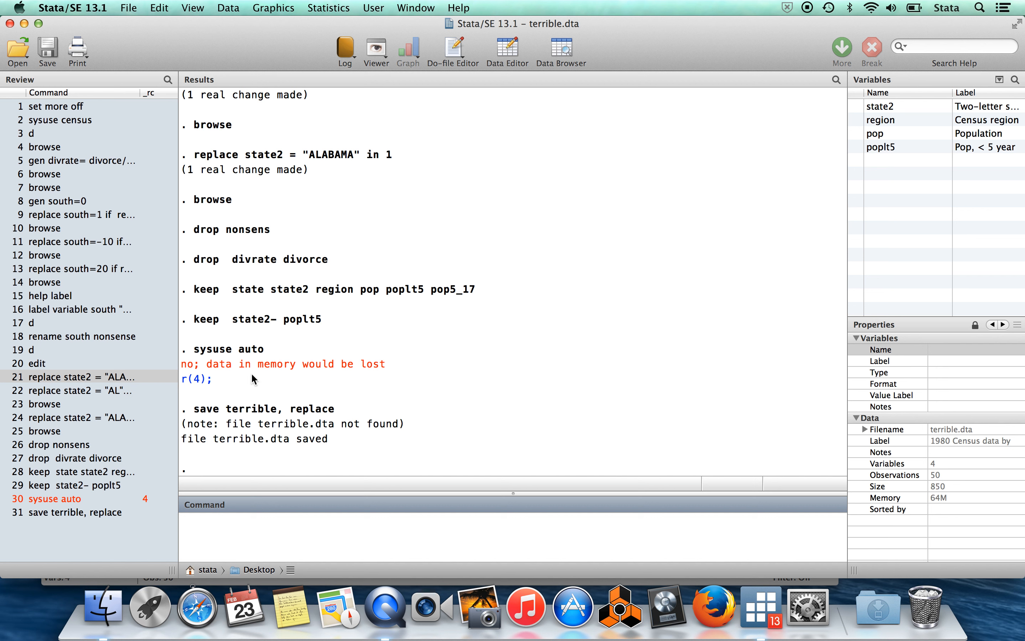
pyautogui.click(65, 500)
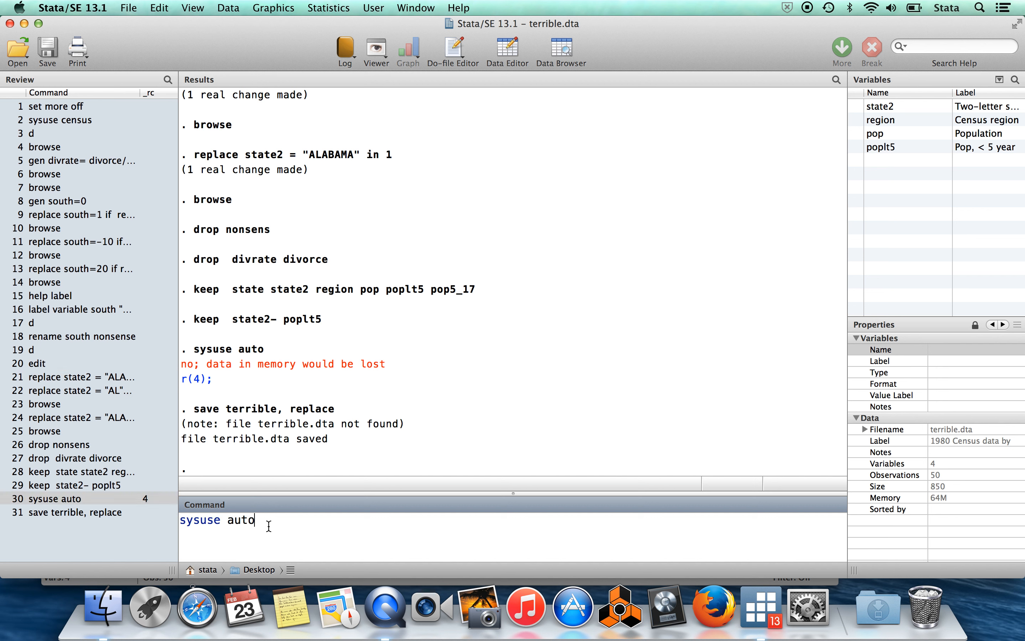
pyautogui.press('Return')
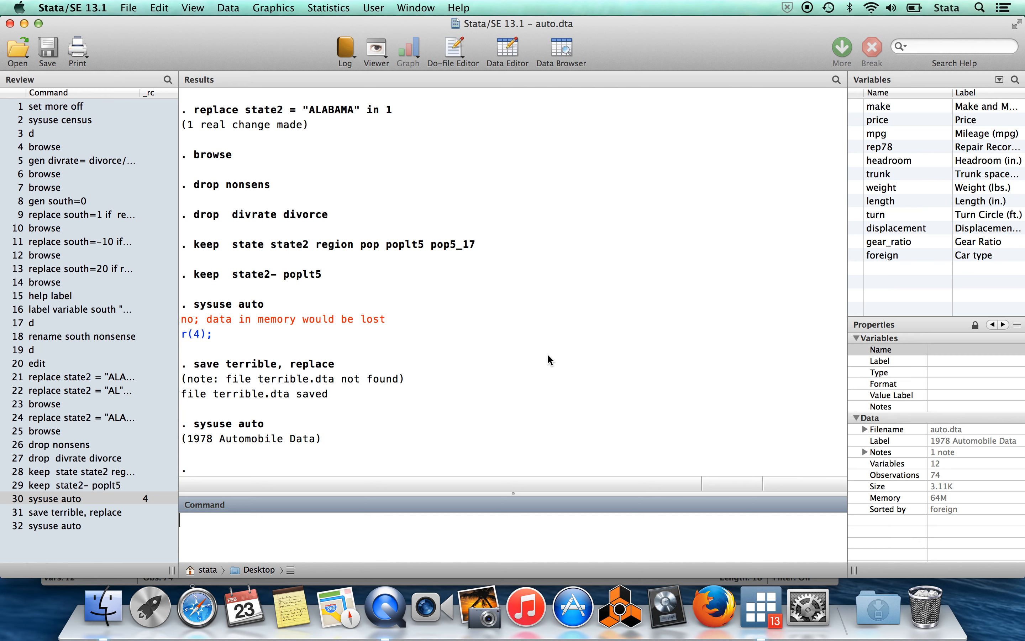